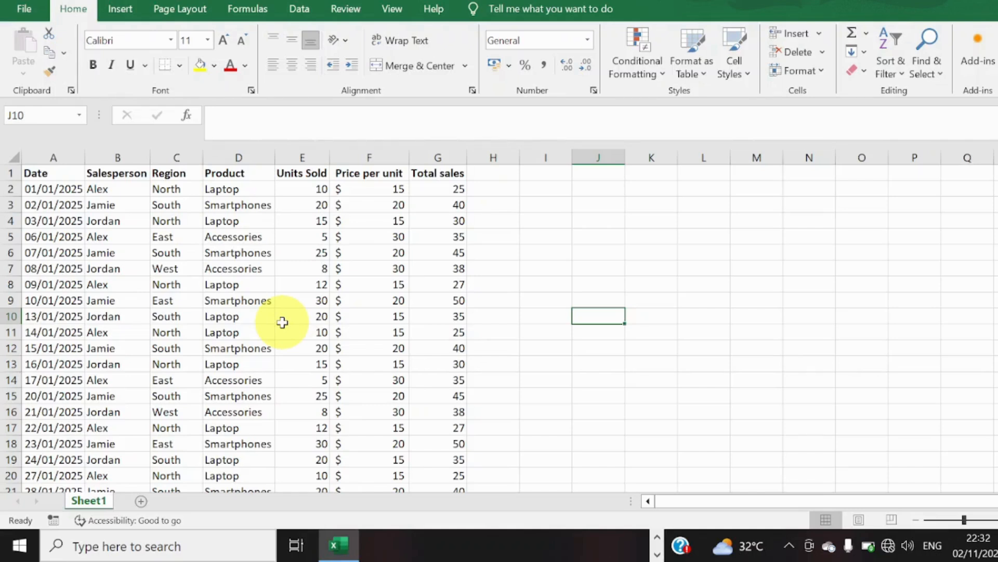
- Create a PivotTable from the sales data in Sheet1, range A1:G262, and place it on a new worksheet
{"action": "left_click", "coordinate": [107, 235]}
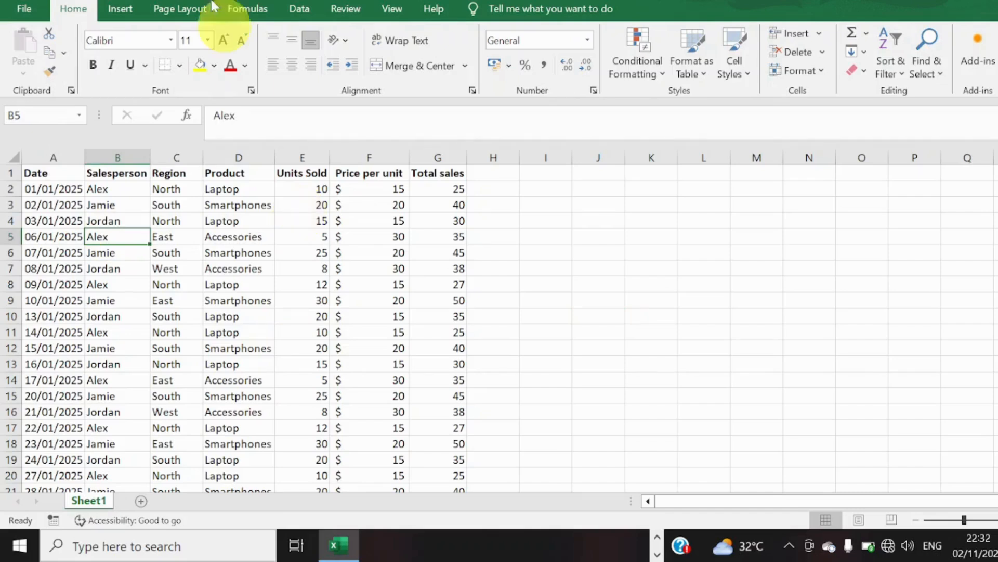
{"action": "left_click", "coordinate": [120, 10]}
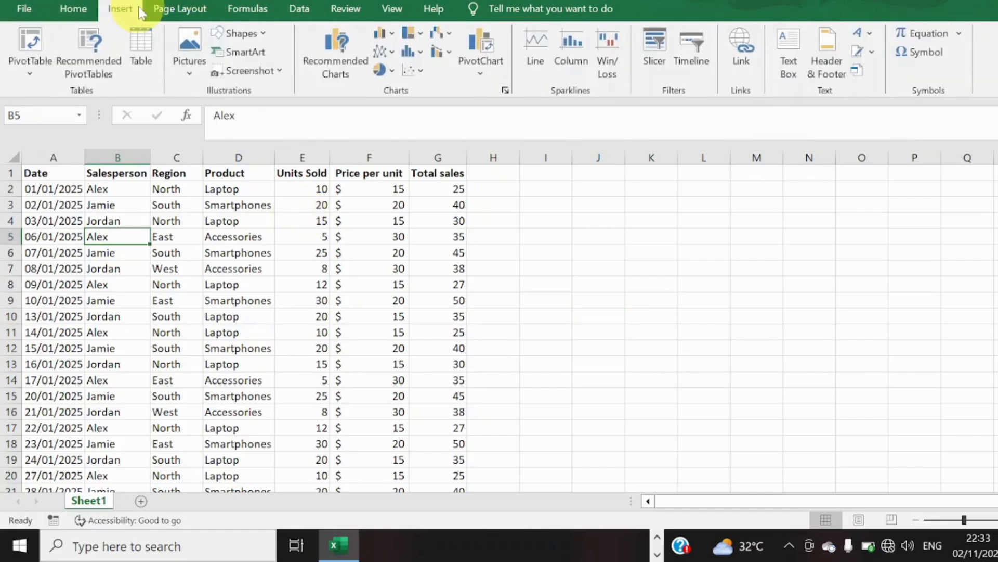
{"action": "left_click", "coordinate": [39, 78]}
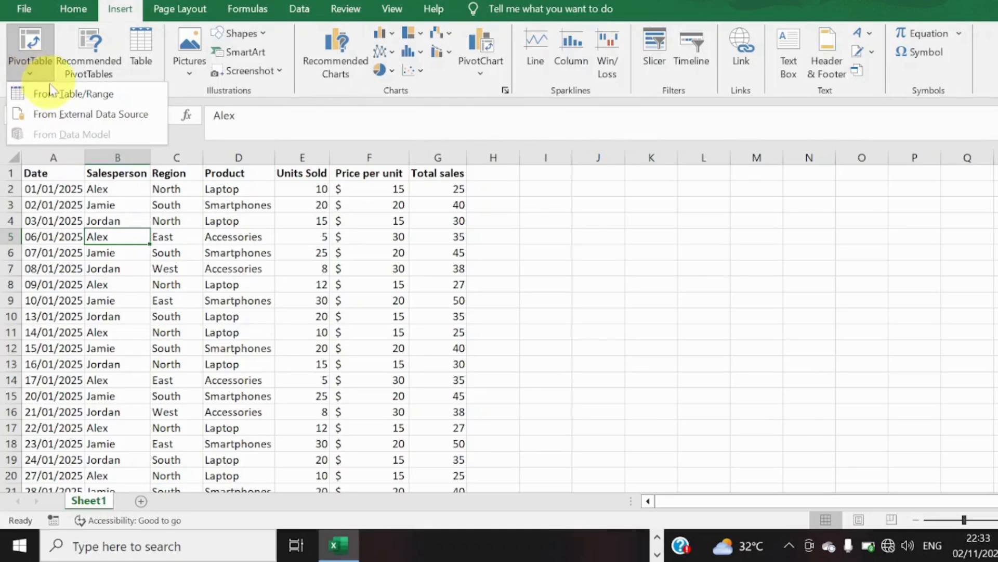
{"action": "left_click", "coordinate": [56, 95]}
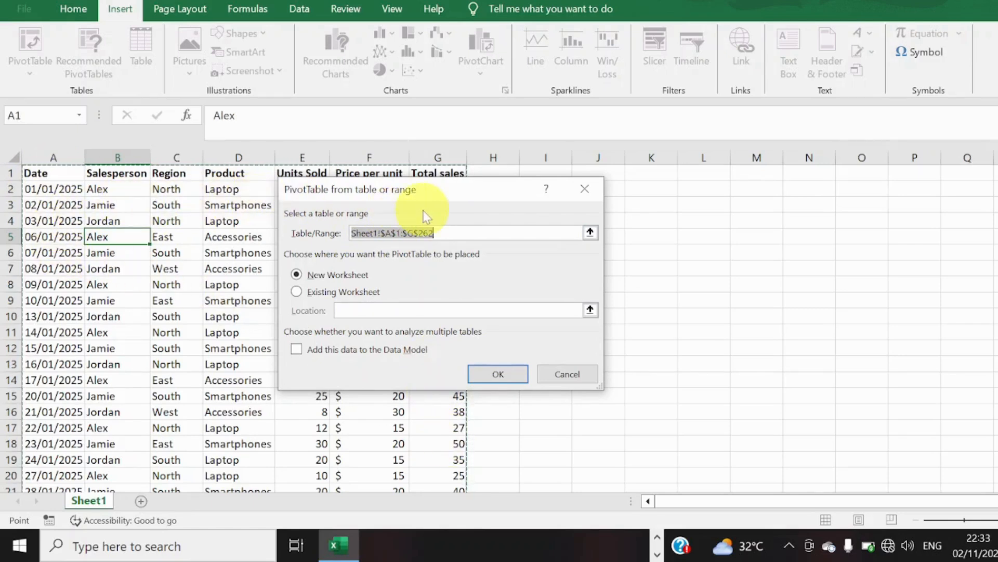
{"action": "left_click_drag", "start_coordinate": [425, 190], "coordinate": [437, 134]}
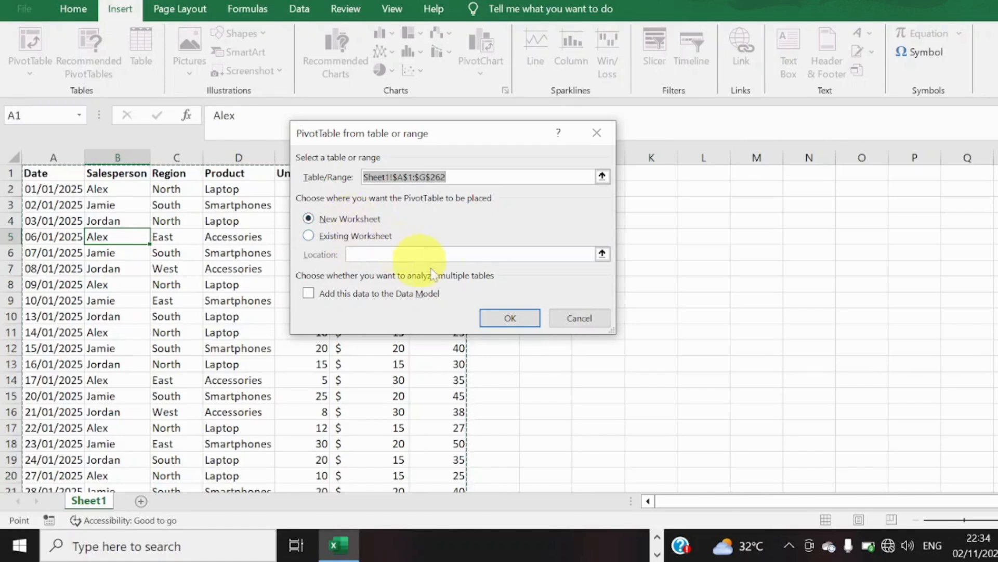
{"action": "left_click", "coordinate": [510, 316]}
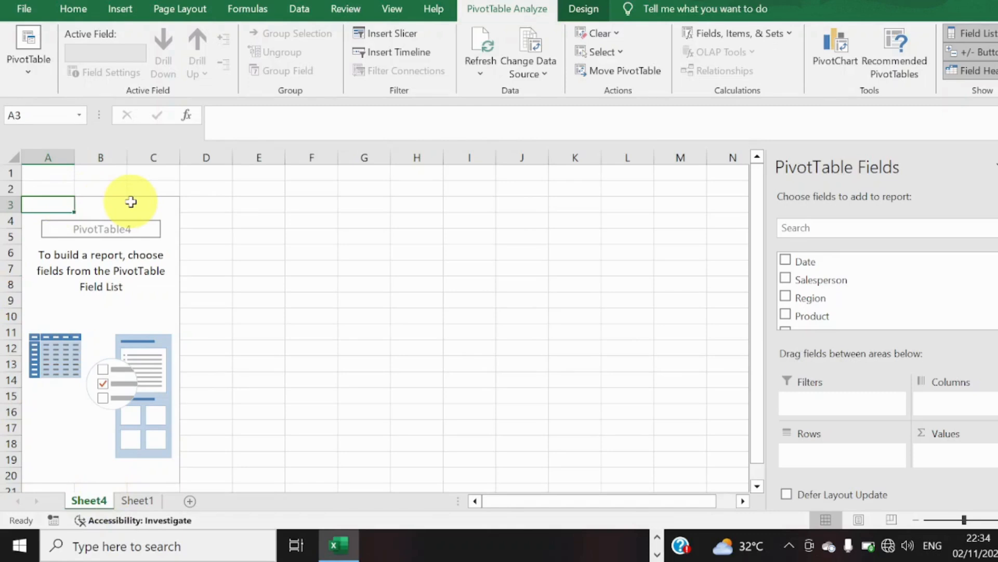
- Check the Salesperson column in the source data on Sheet1 and add the Salesperson field to the pivot table's rows
{"action": "left_click", "coordinate": [138, 499]}
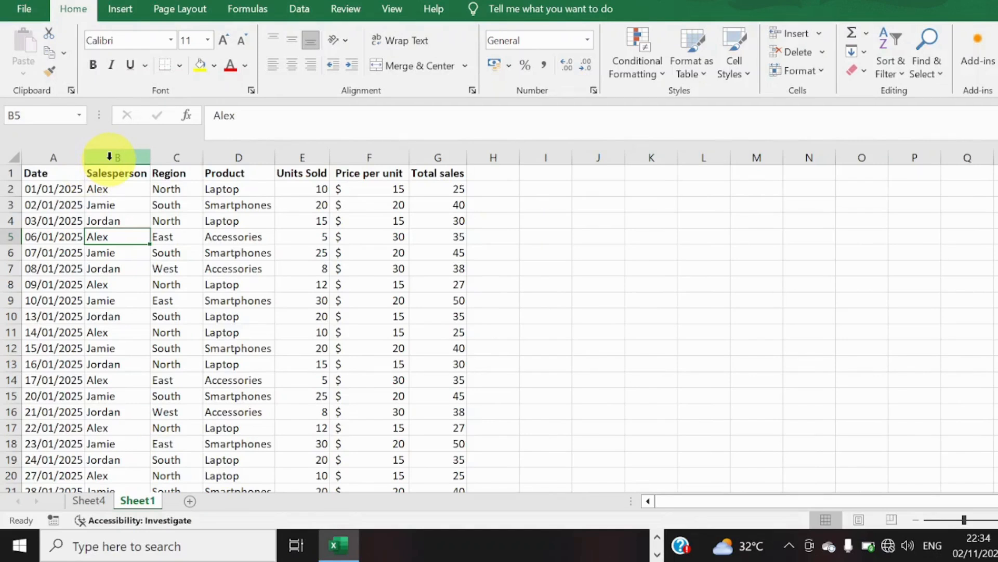
{"action": "left_click", "coordinate": [110, 156]}
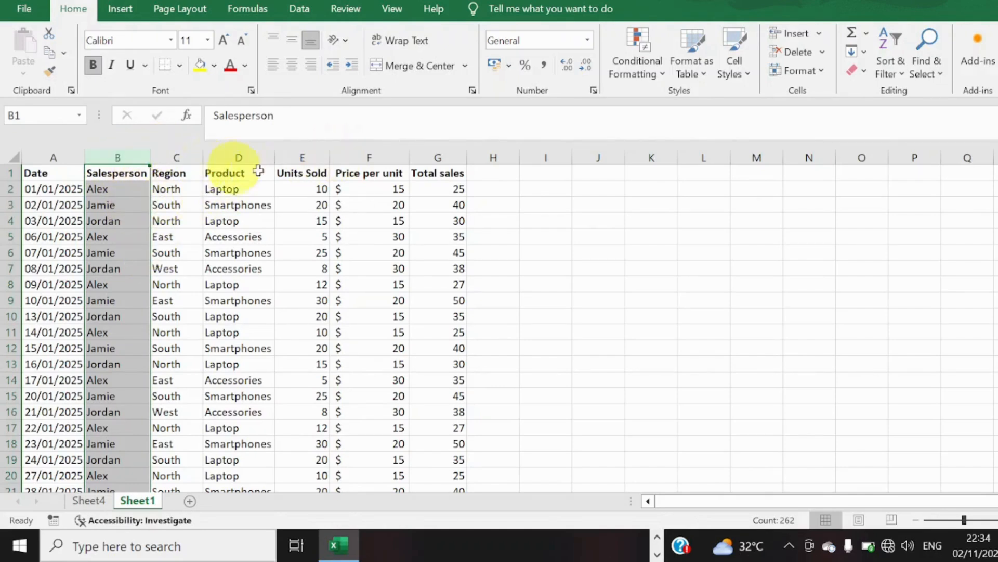
{"action": "left_click", "coordinate": [90, 501]}
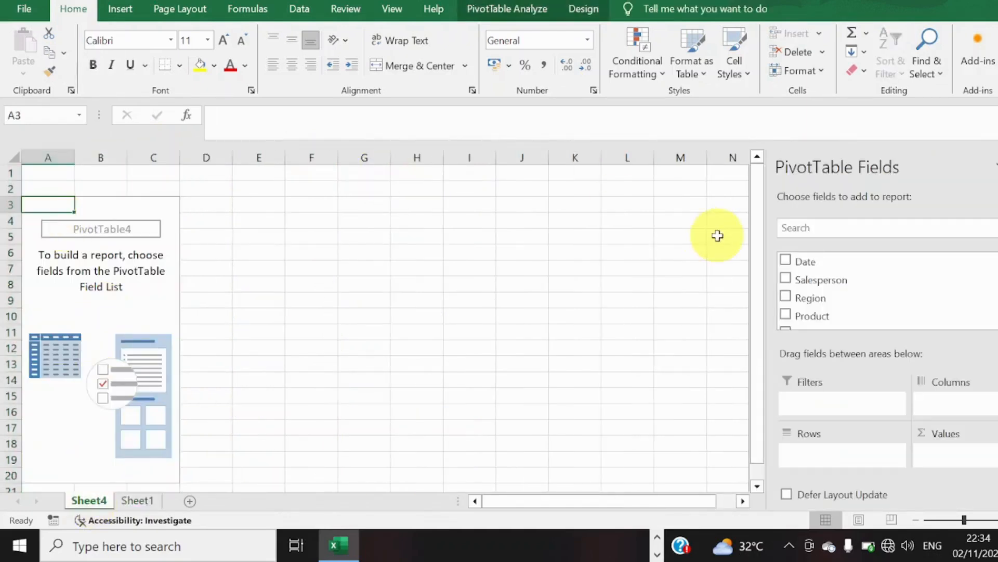
{"action": "left_click", "coordinate": [785, 280]}
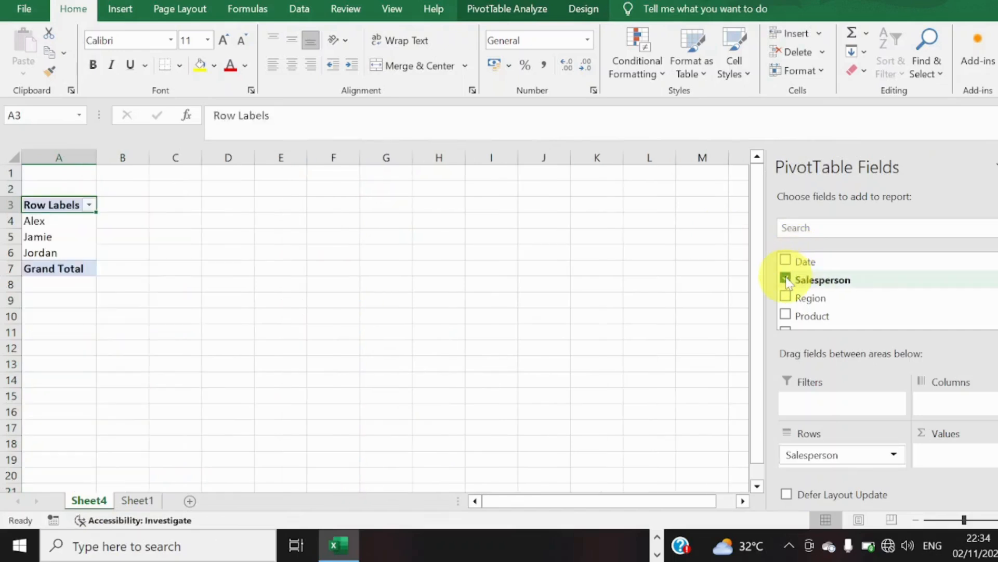
{"action": "left_click", "coordinate": [86, 224]}
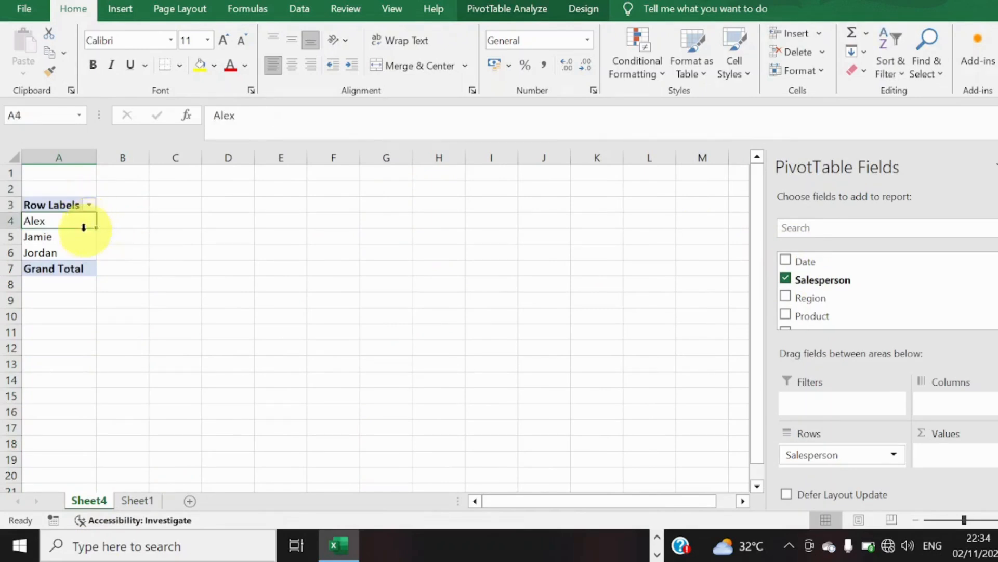
{"action": "left_click", "coordinate": [69, 235]}
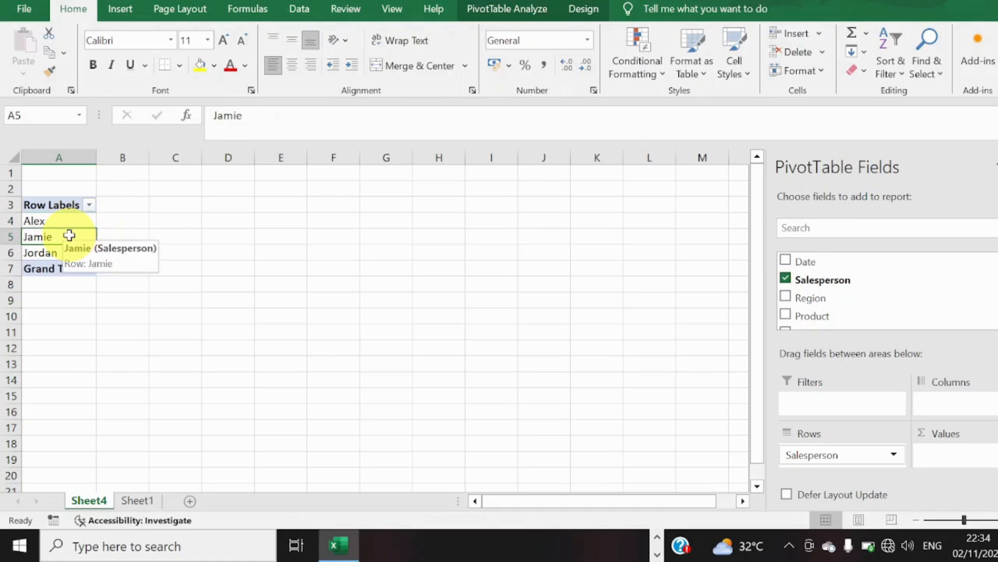
{"action": "left_click", "coordinate": [69, 245]}
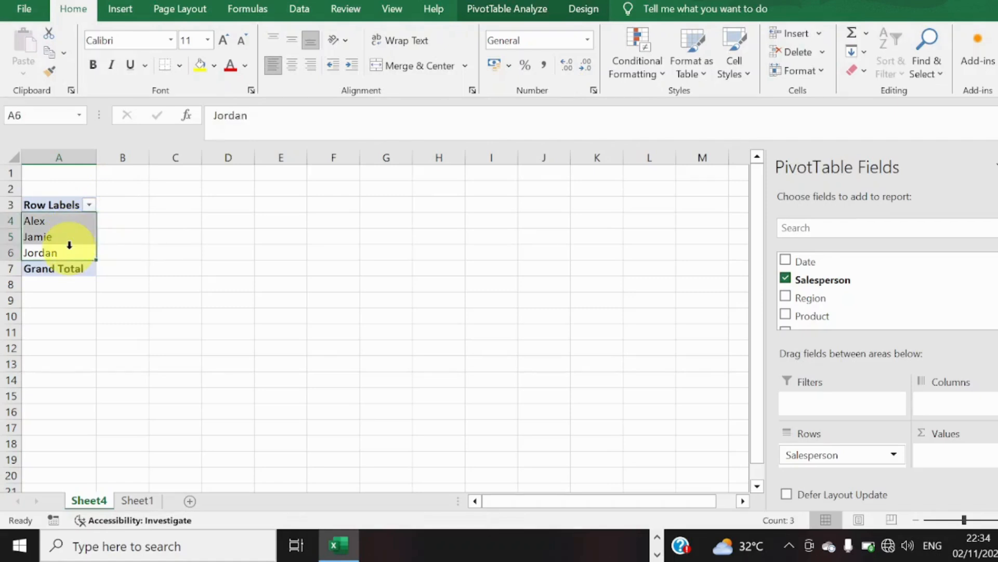
{"action": "left_click", "coordinate": [69, 245]}
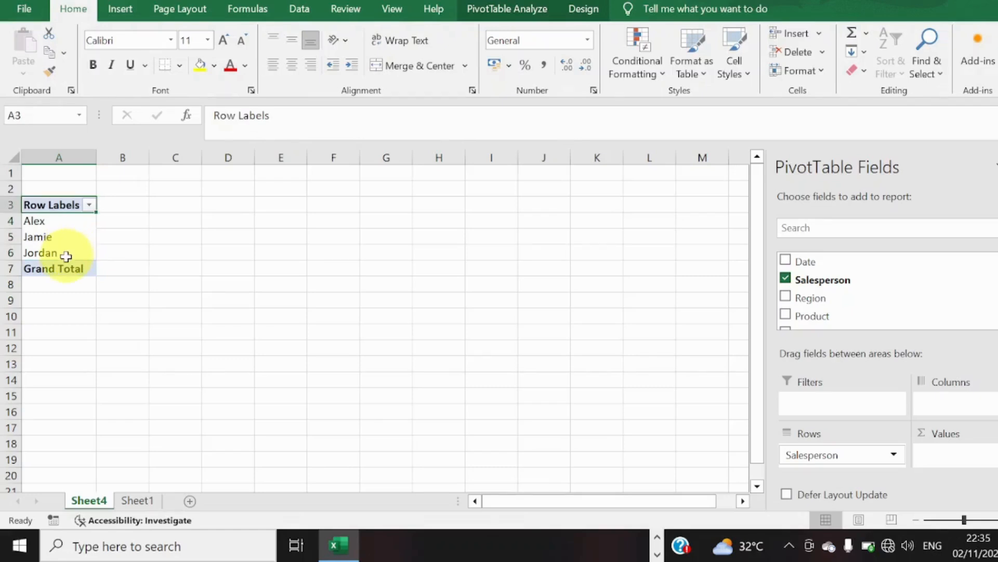
{"action": "left_click", "coordinate": [65, 254]}
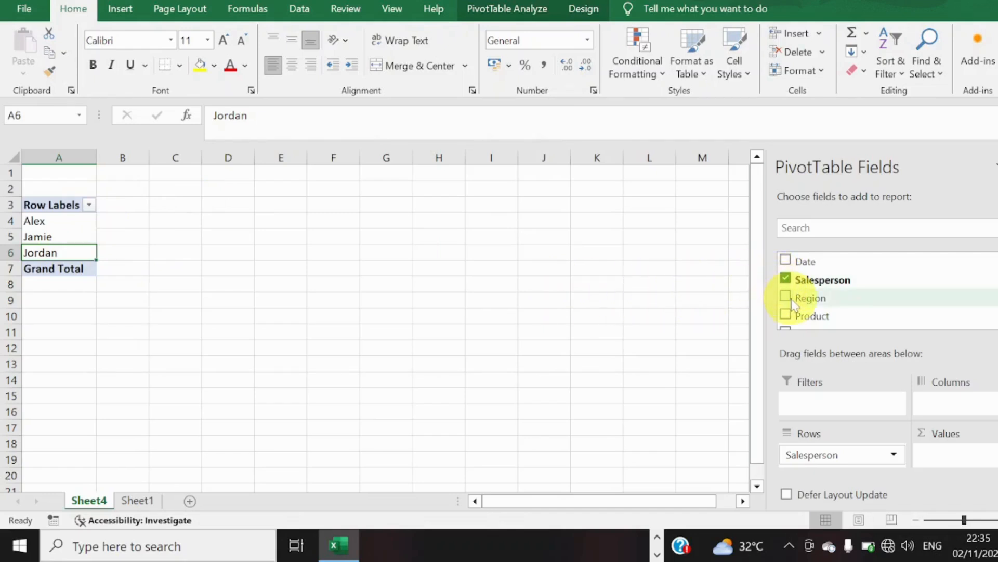
- Place the Region field in the pivot table's Columns area and go through the region headings
{"action": "left_click_drag", "start_coordinate": [788, 294], "coordinate": [953, 422]}
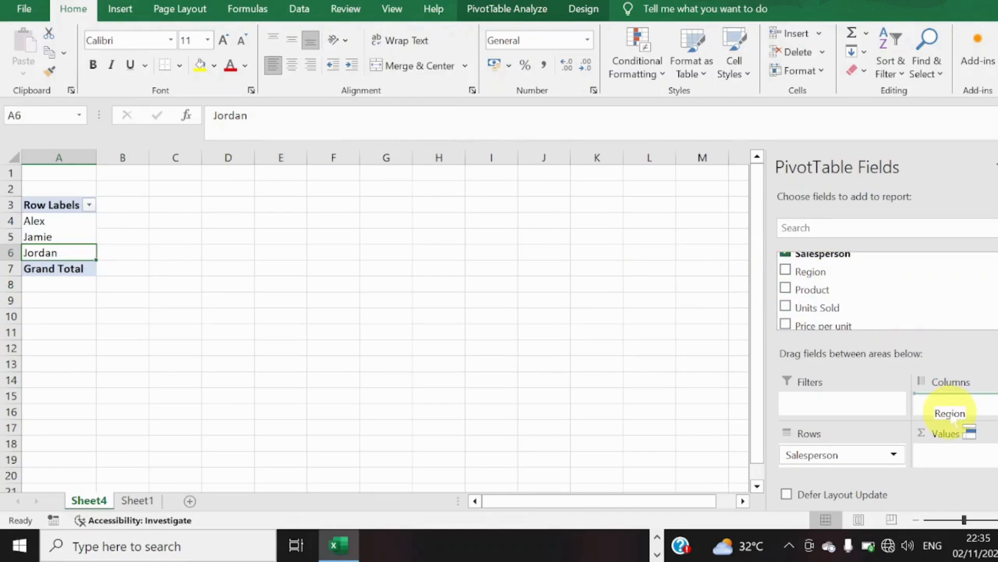
{"action": "left_click_drag", "start_coordinate": [952, 420], "coordinate": [952, 419]}
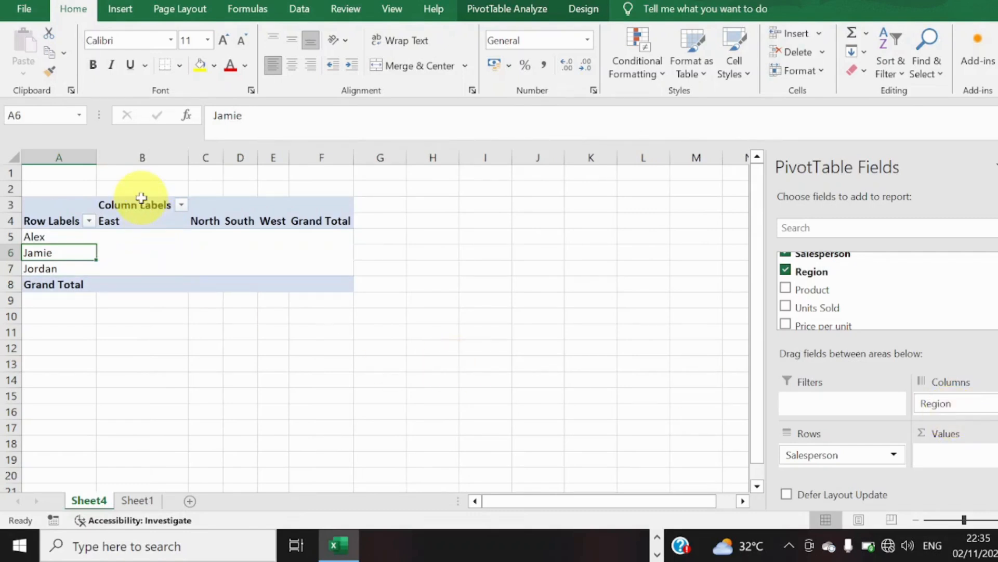
{"action": "left_click", "coordinate": [151, 225]}
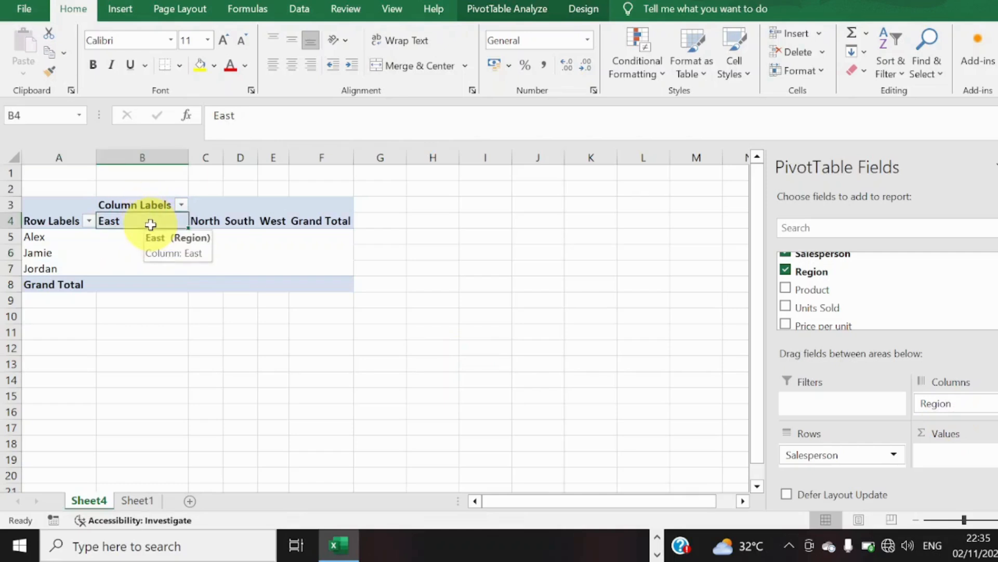
{"action": "left_click", "coordinate": [202, 221]}
{"action": "left_click", "coordinate": [252, 222]}
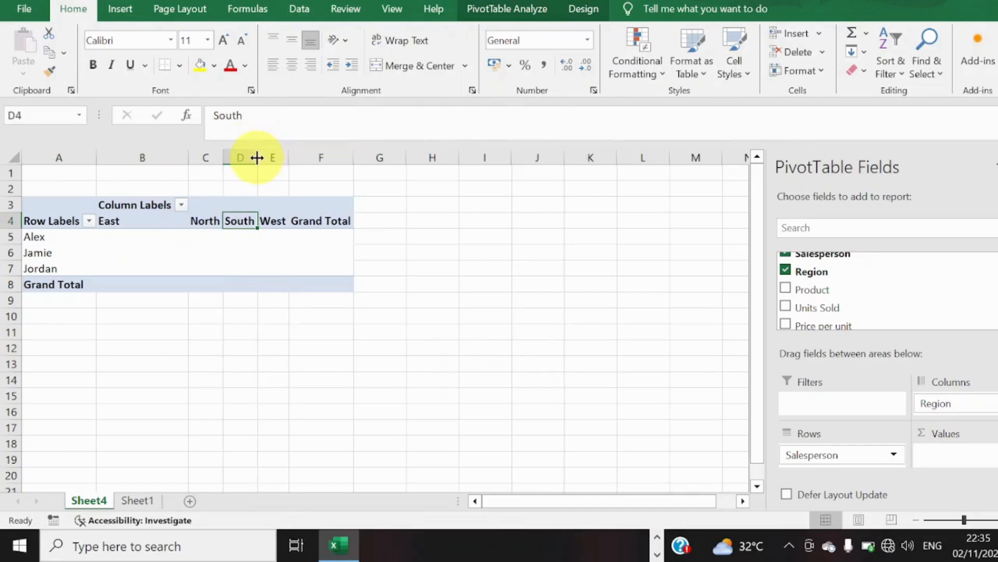
{"action": "left_click", "coordinate": [273, 220]}
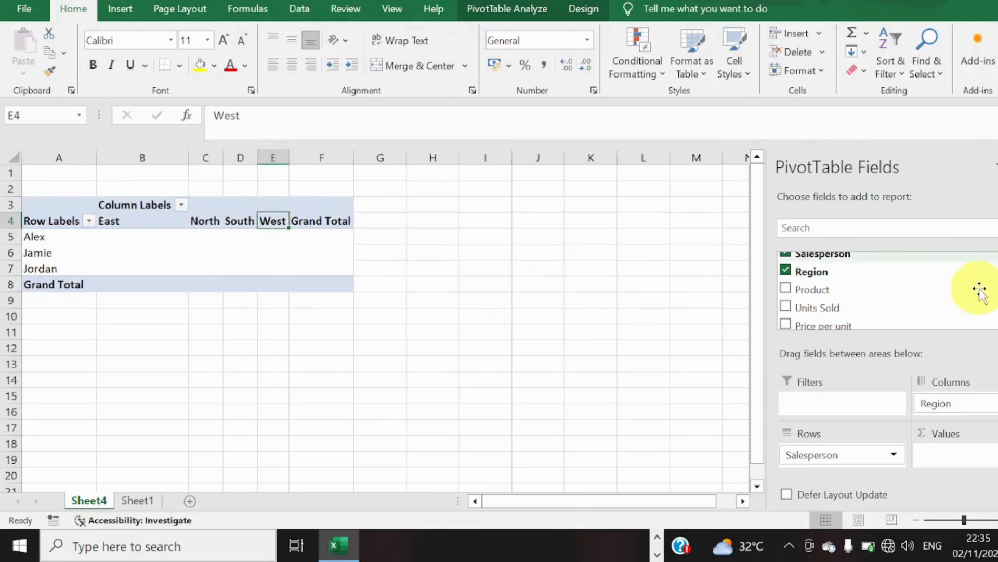
- Add the Total sales field to the pivot table's Values area as a sum
{"action": "scroll", "coordinate": [884, 291], "scroll_direction": "down", "scroll_amount": 3}
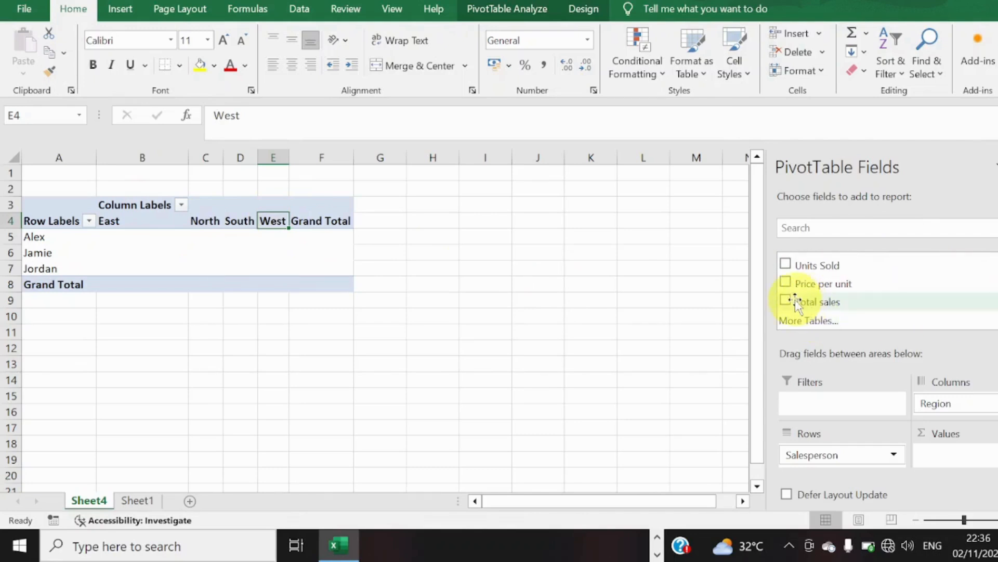
{"action": "left_click_drag", "start_coordinate": [793, 304], "coordinate": [979, 455]}
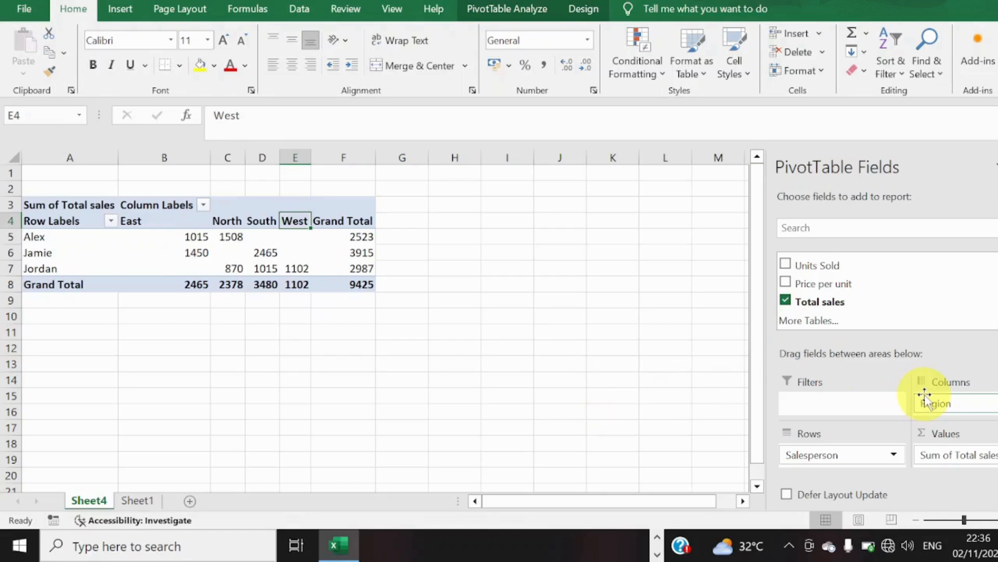
{"action": "left_click_drag", "start_coordinate": [925, 394], "coordinate": [136, 243]}
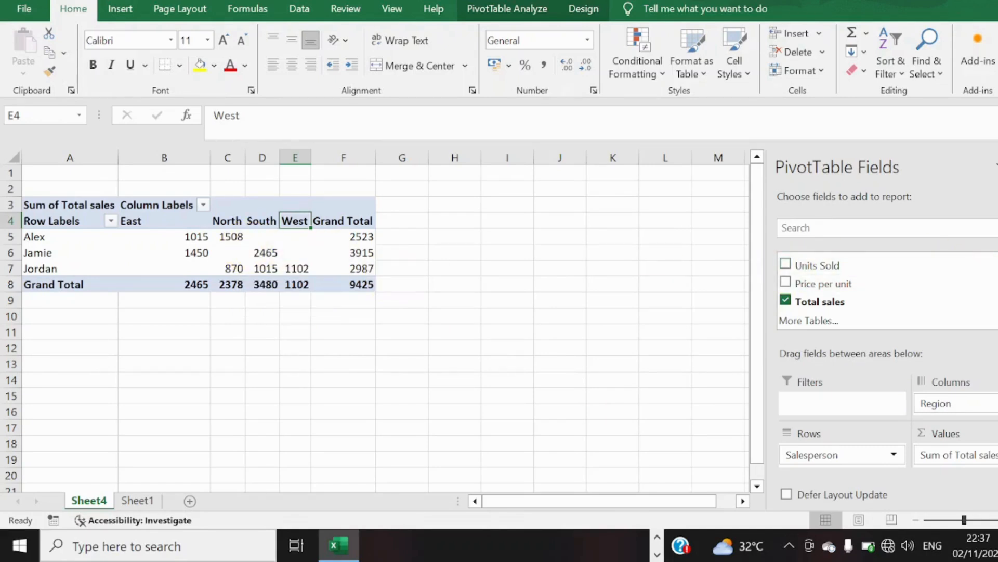
- Add the Product field to the pivot table's Filters area
{"action": "scroll", "coordinate": [884, 292], "scroll_direction": "up", "scroll_amount": 3}
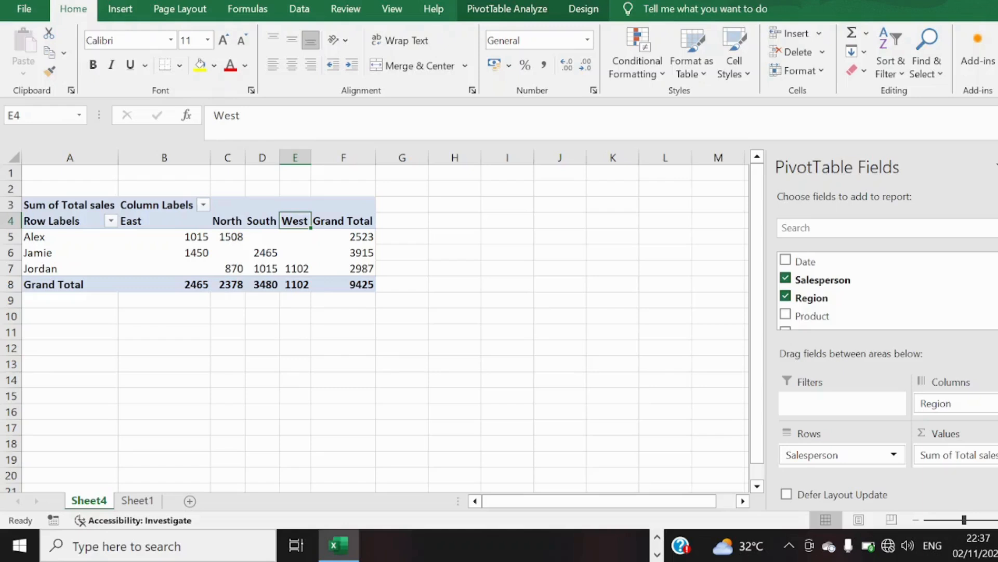
{"action": "scroll", "coordinate": [884, 291], "scroll_direction": "down", "scroll_amount": 2}
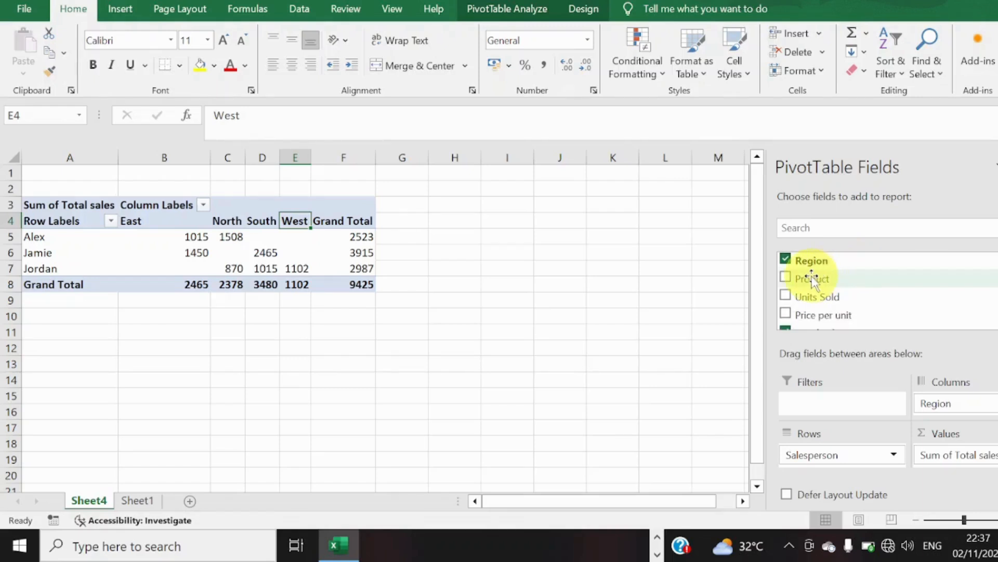
{"action": "left_click_drag", "start_coordinate": [812, 276], "coordinate": [849, 407]}
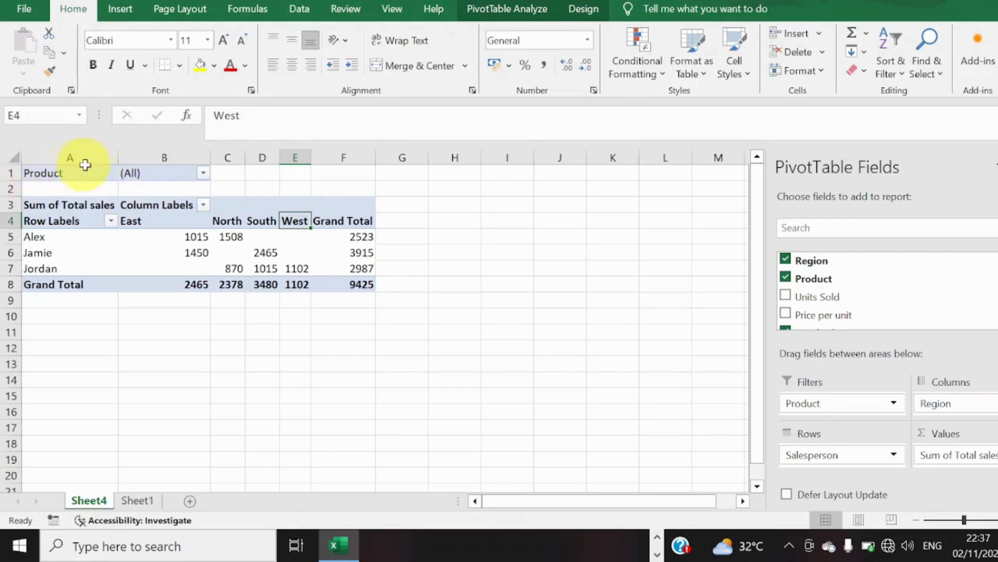
- Filter the pivot table by Product with multiple-item selection enabled, keeping only Accessories
{"action": "left_click", "coordinate": [204, 174]}
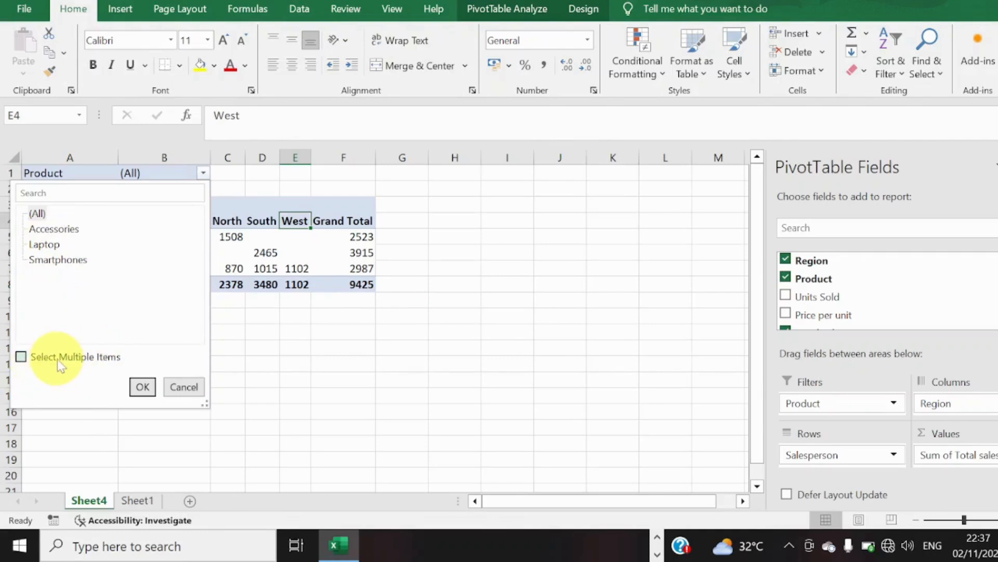
{"action": "left_click", "coordinate": [22, 357]}
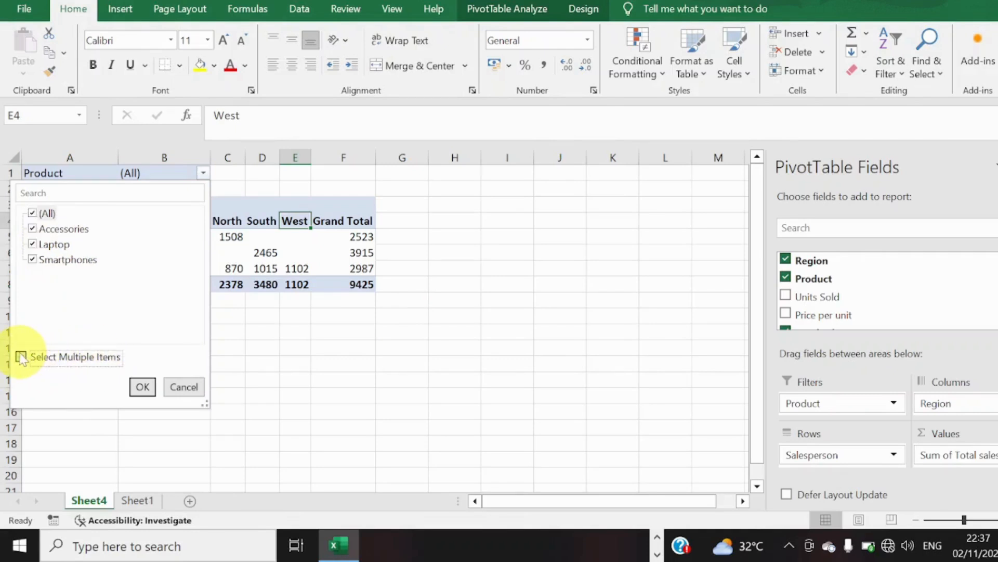
{"action": "left_click", "coordinate": [37, 215]}
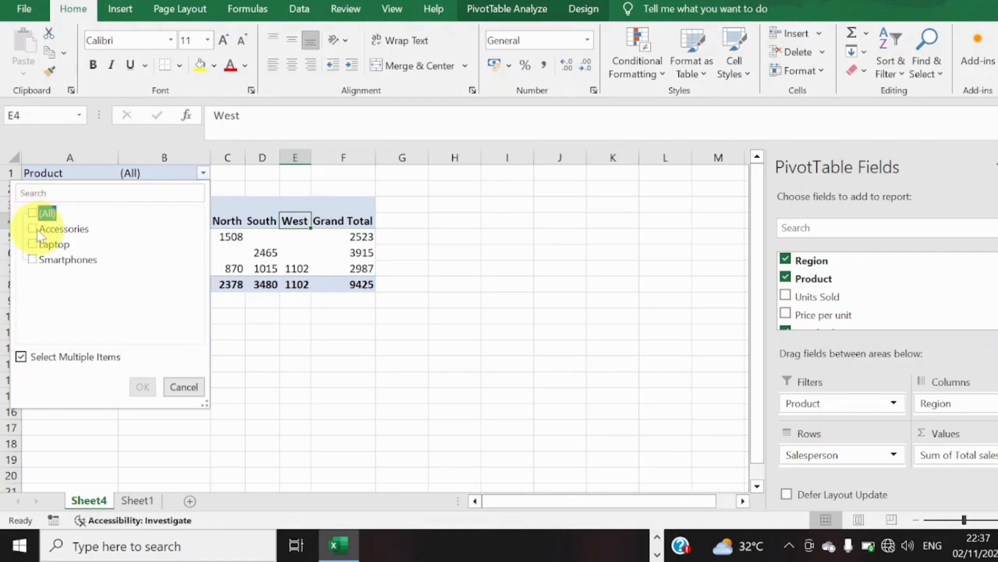
{"action": "left_click", "coordinate": [37, 230]}
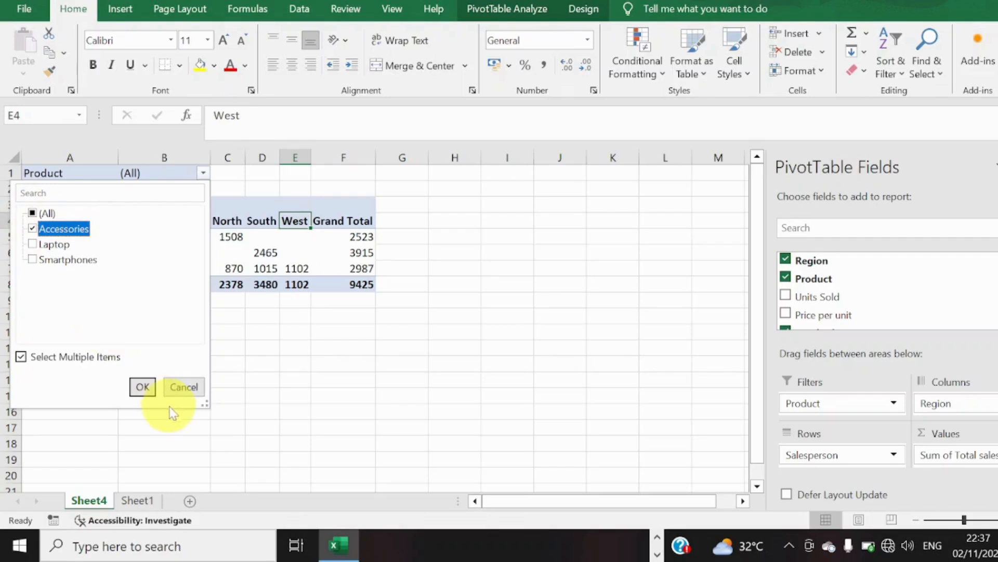
{"action": "left_click", "coordinate": [142, 386]}
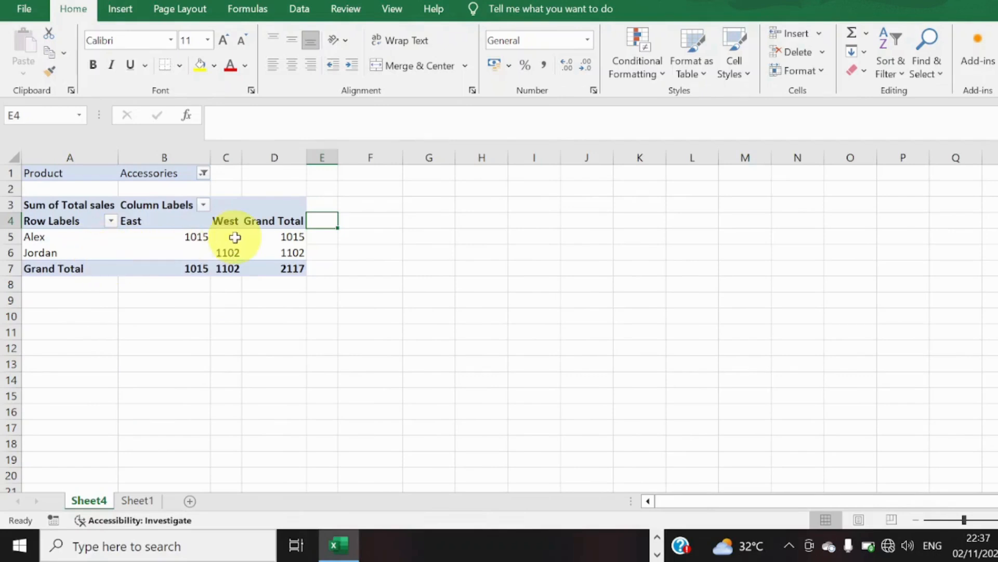
{"action": "mouse_move", "coordinate": [225, 236]}
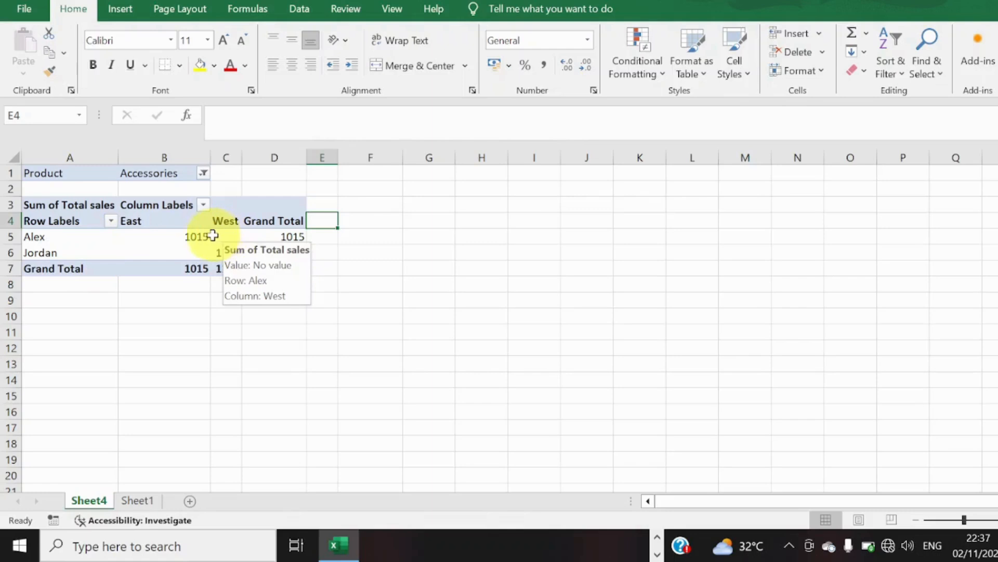
{"action": "mouse_move", "coordinate": [193, 234]}
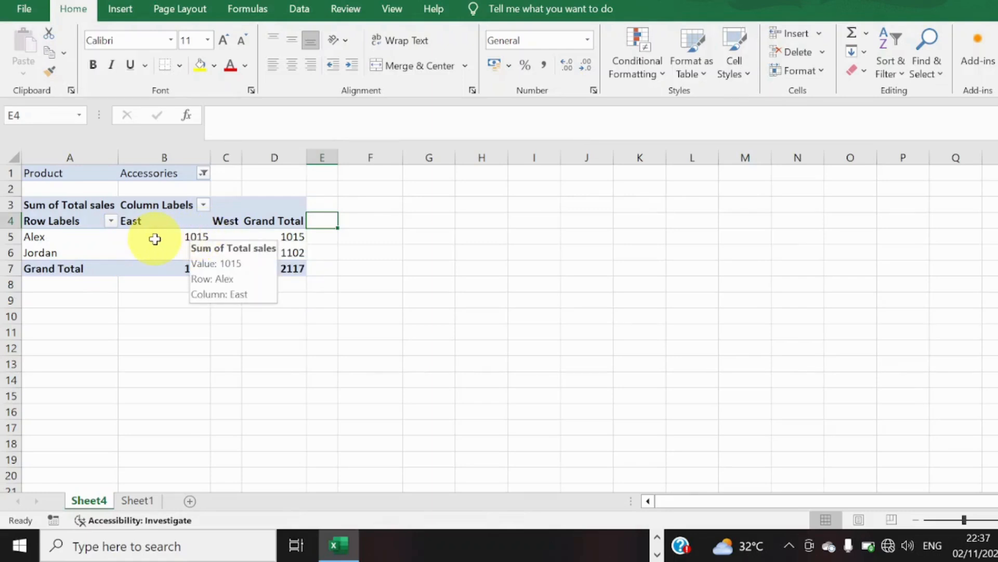
{"action": "left_click", "coordinate": [155, 239]}
{"action": "left_click", "coordinate": [212, 334]}
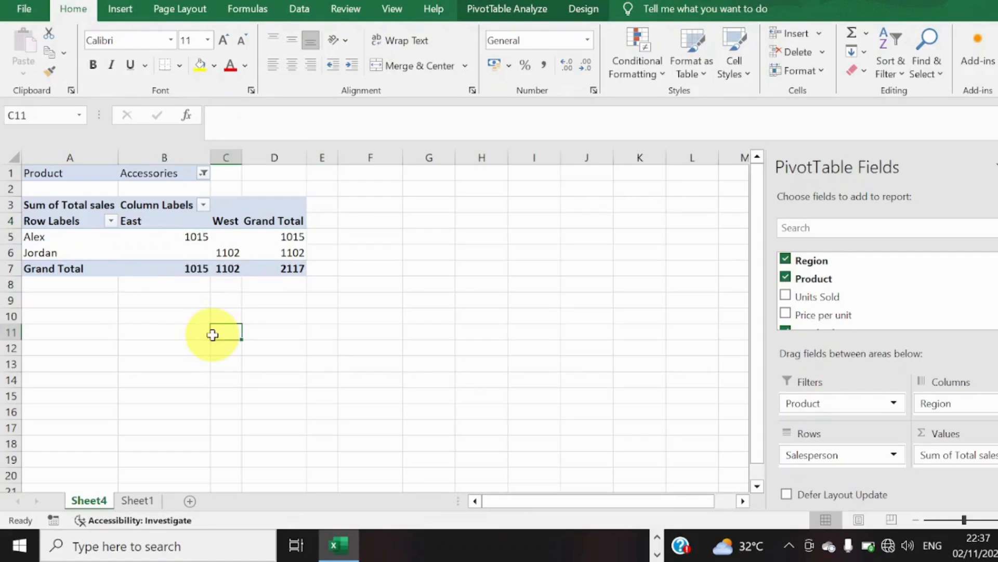
{"action": "left_click_drag", "start_coordinate": [212, 335], "coordinate": [207, 246]}
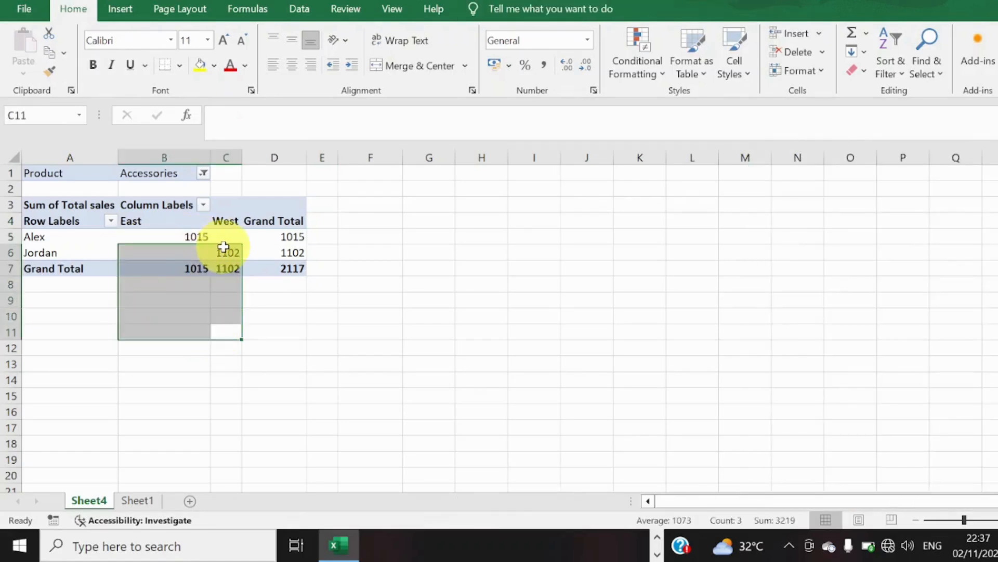
- Change the pivot table's Product filter to include only Laptop
{"action": "left_click", "coordinate": [224, 247]}
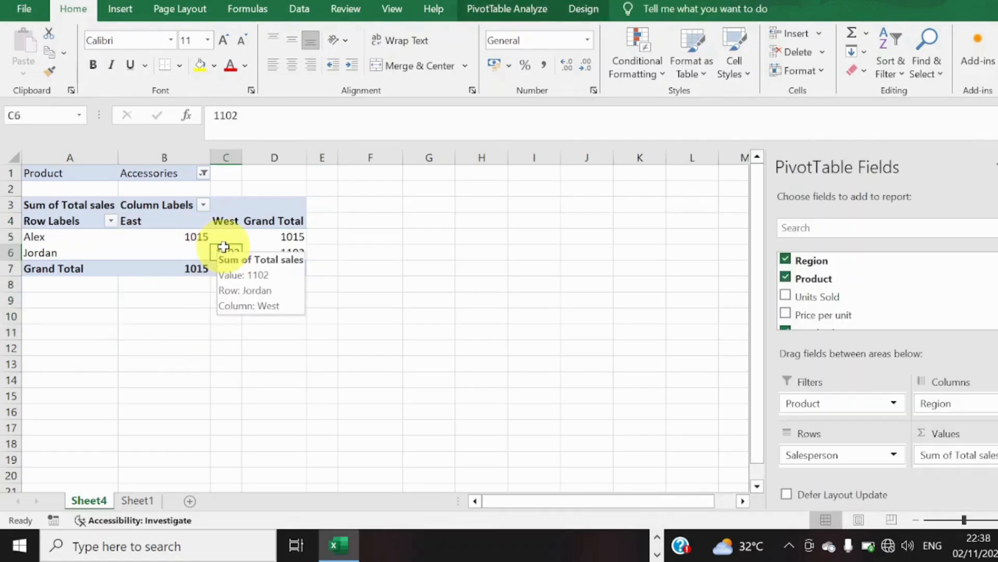
{"action": "left_click", "coordinate": [202, 174]}
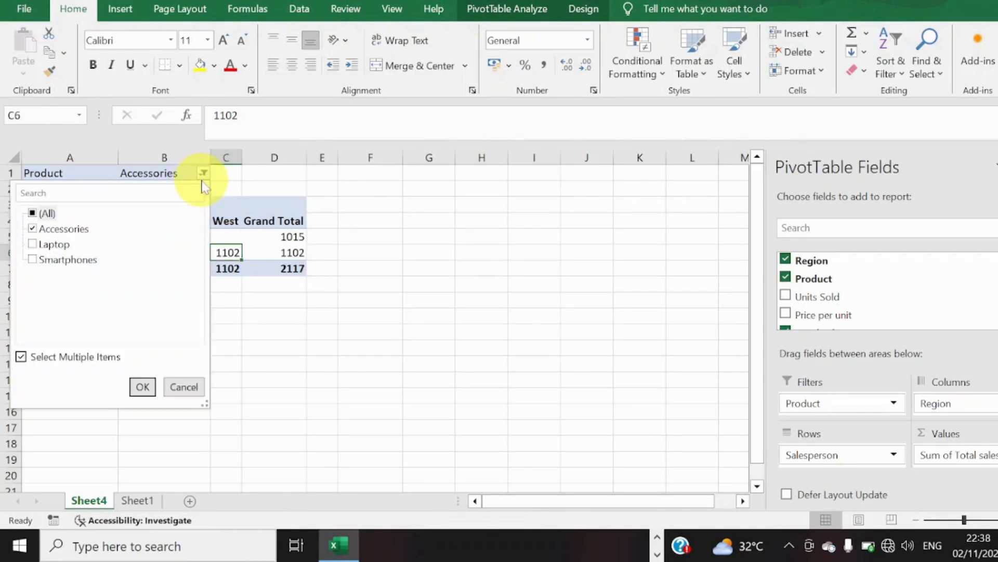
{"action": "left_click", "coordinate": [64, 230]}
{"action": "left_click", "coordinate": [51, 245]}
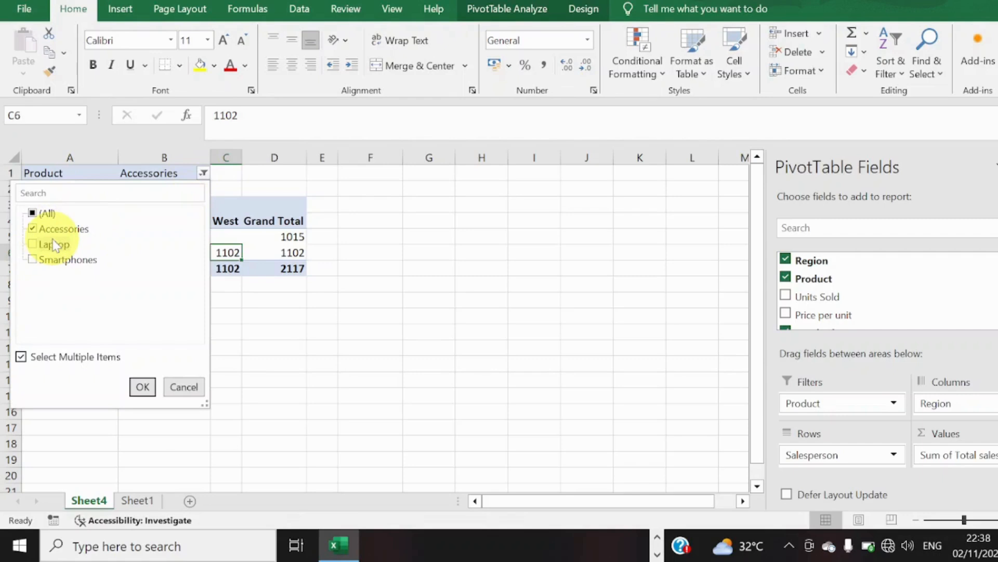
{"action": "left_click", "coordinate": [33, 245]}
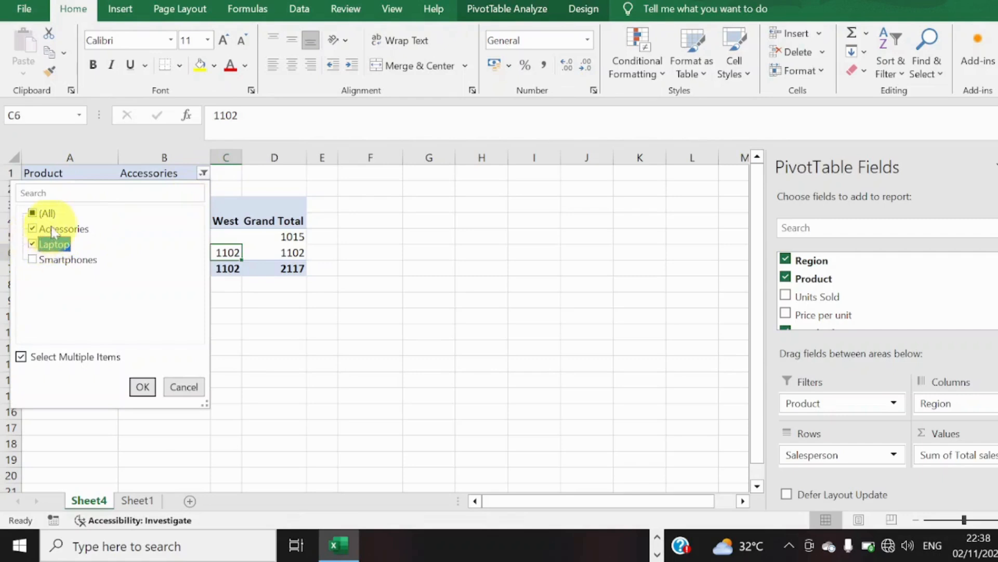
{"action": "left_click", "coordinate": [49, 230]}
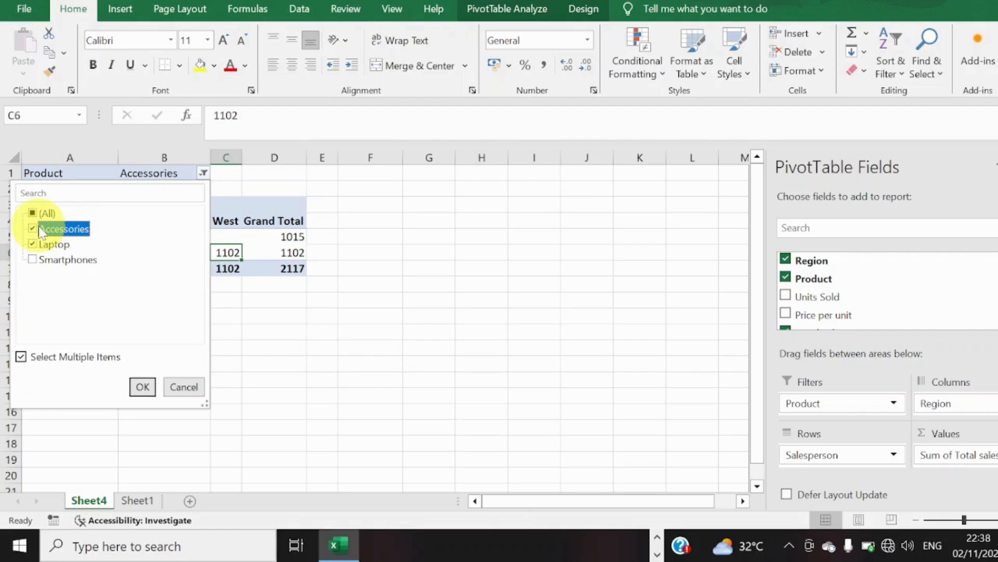
{"action": "left_click", "coordinate": [33, 229]}
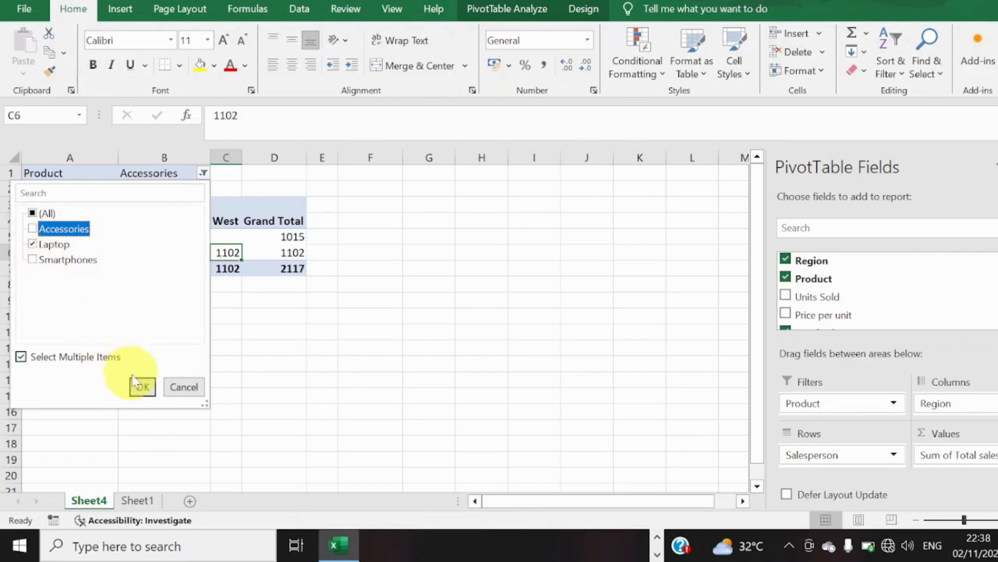
{"action": "left_click", "coordinate": [141, 386]}
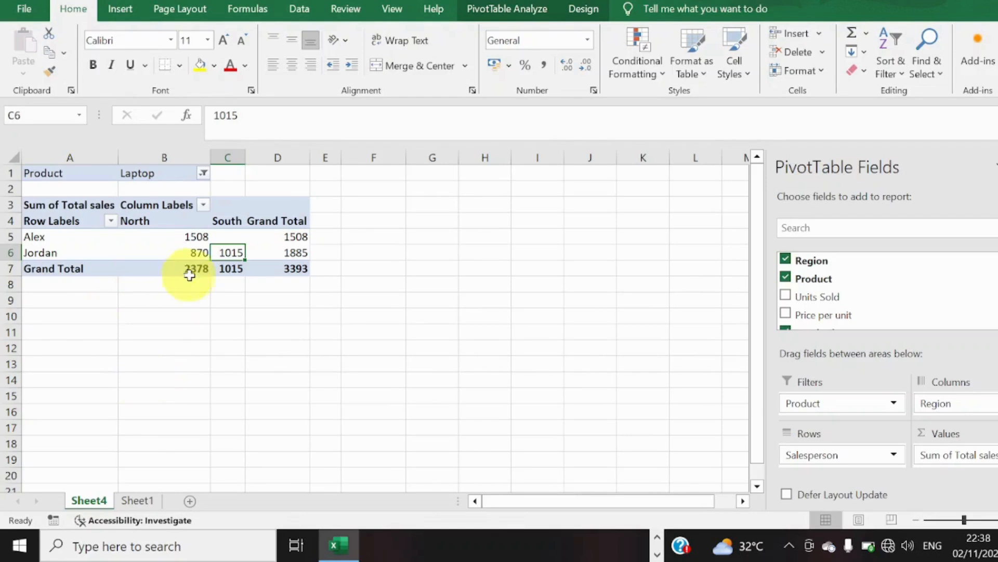
- Add Smartphones to the Product filter alongside Laptop
{"action": "left_click", "coordinate": [203, 172]}
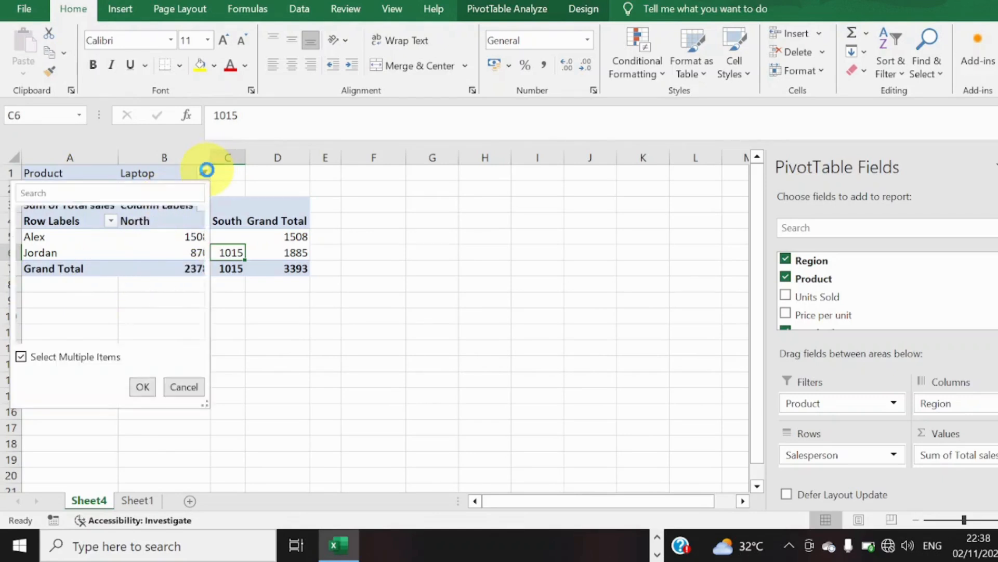
{"action": "left_click", "coordinate": [78, 260]}
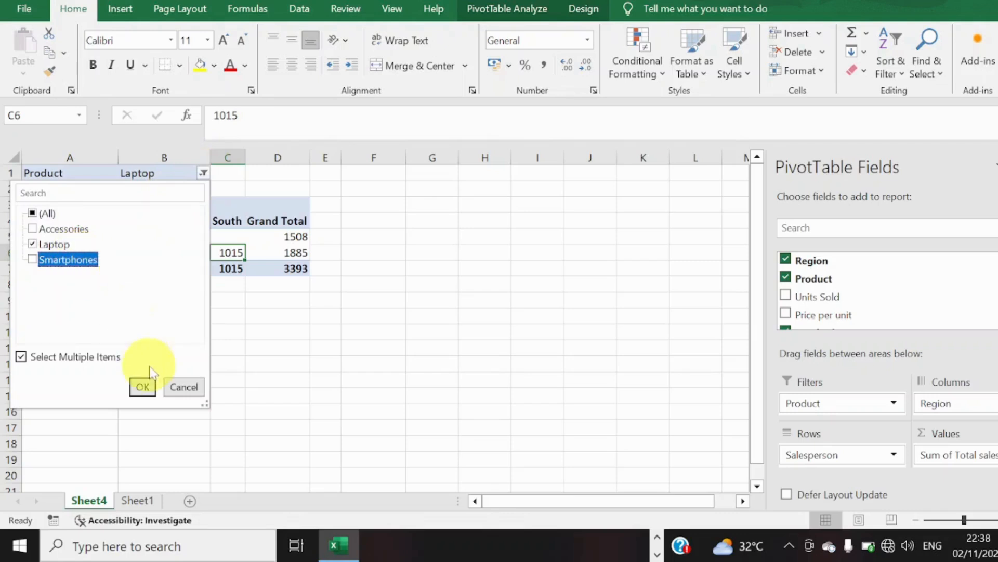
{"action": "left_click", "coordinate": [36, 260]}
{"action": "left_click", "coordinate": [37, 260]}
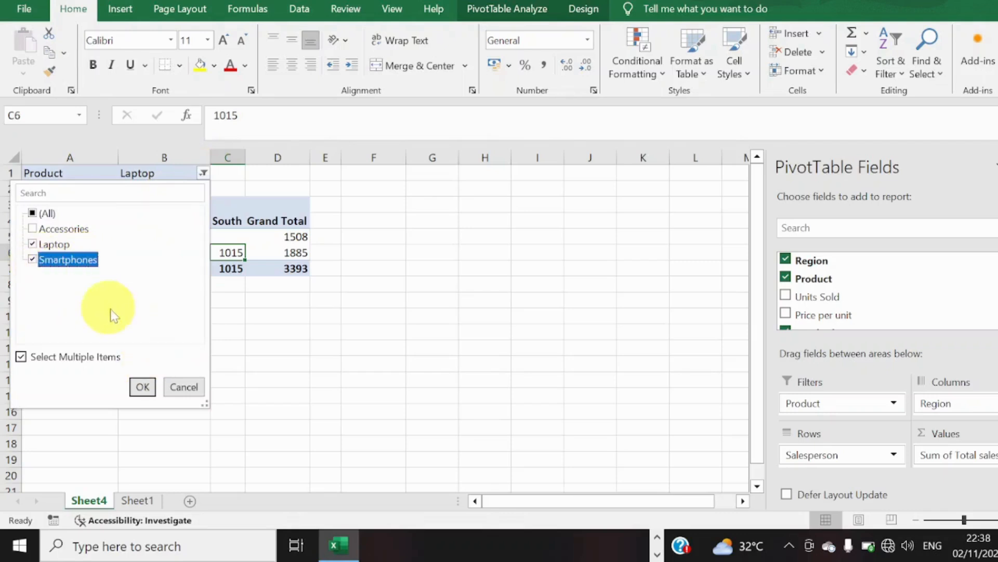
{"action": "left_click", "coordinate": [142, 387]}
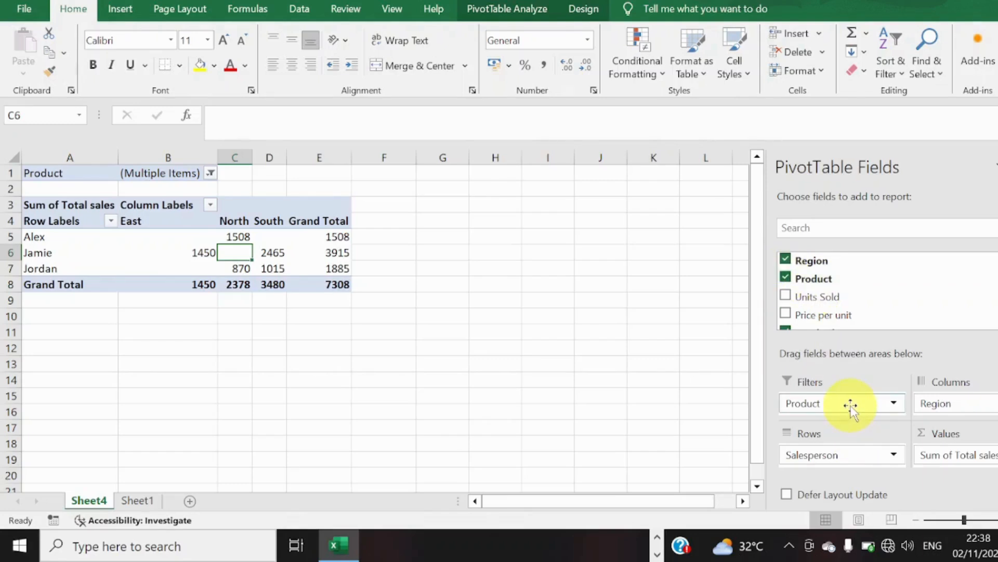
- Remove the Product field from the pivot table's Filters area and Total sales from its Values area
{"action": "left_click_drag", "start_coordinate": [851, 408], "coordinate": [673, 423]}
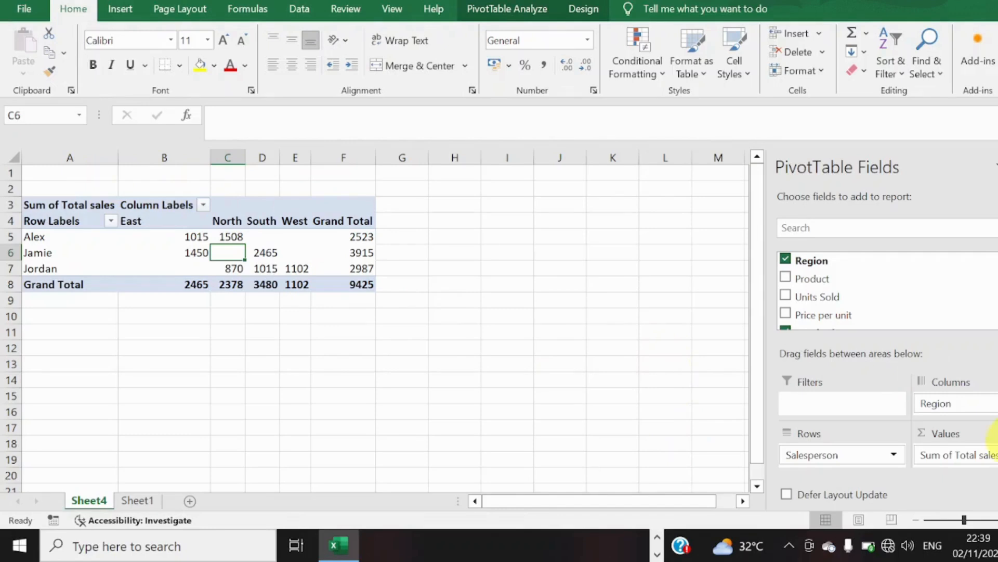
{"action": "left_click_drag", "start_coordinate": [962, 454], "coordinate": [667, 407]}
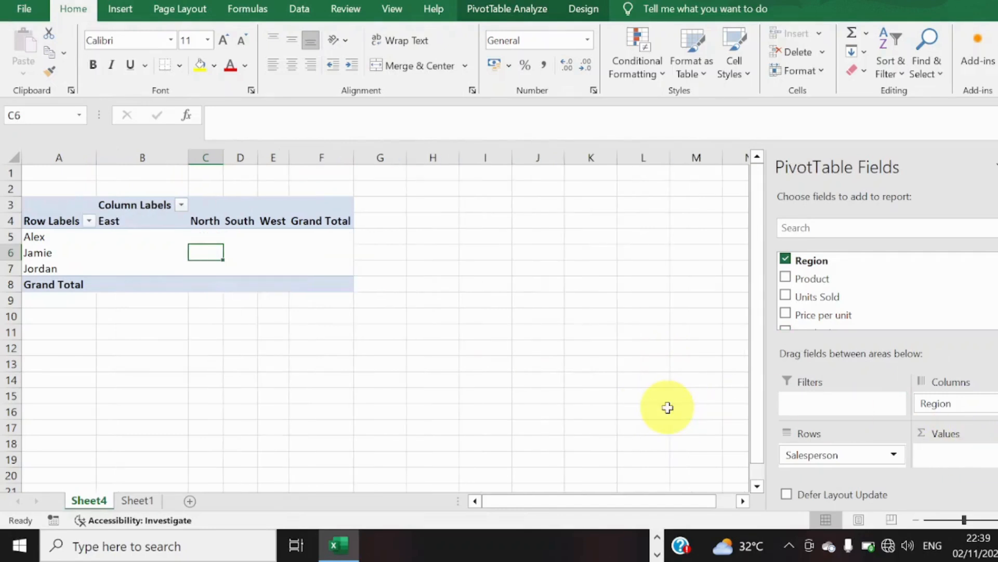
{"action": "left_click", "coordinate": [944, 405]}
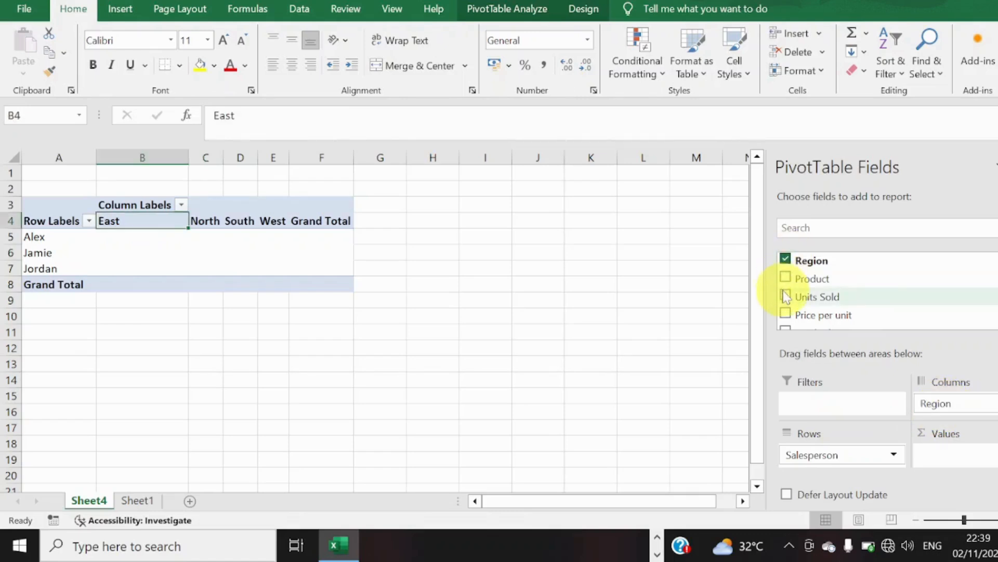
- Try Units Sold and Price per unit in turn as the pivot table's summed values, removing each again
{"action": "left_click", "coordinate": [786, 296]}
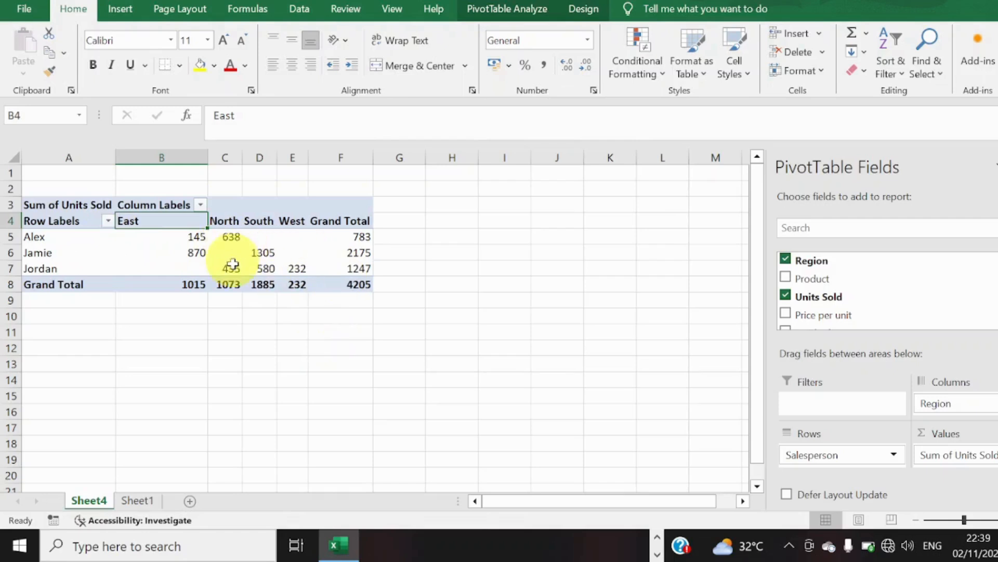
{"action": "left_click", "coordinate": [785, 295]}
{"action": "left_click", "coordinate": [785, 314]}
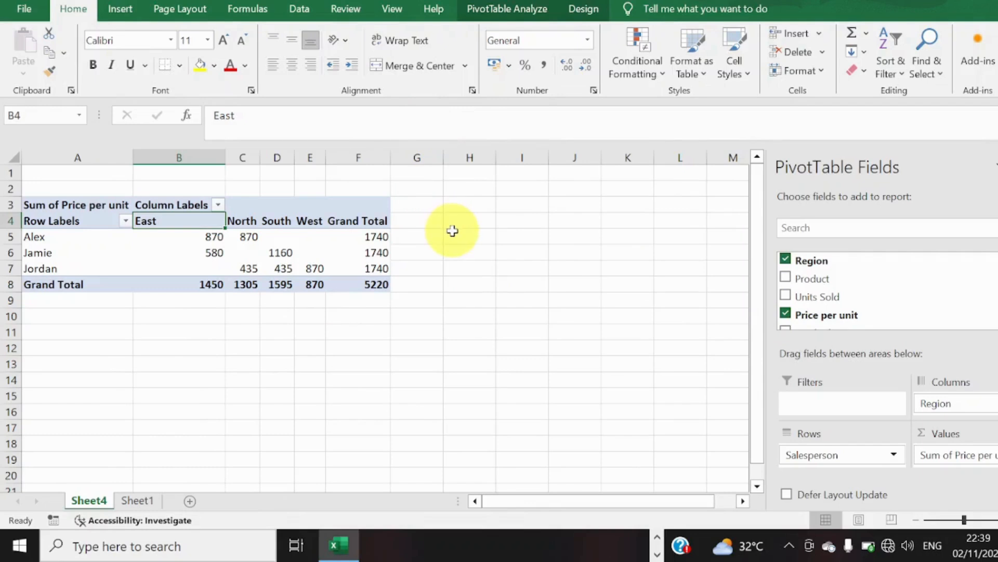
{"action": "left_click", "coordinate": [786, 313]}
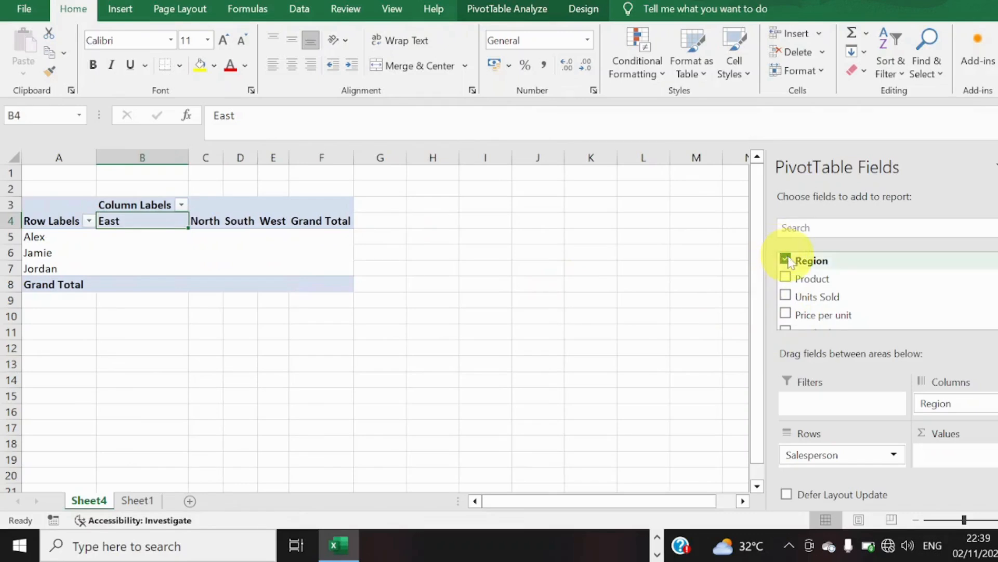
- Remove the Region field from the pivot table and look through the available fields
{"action": "left_click", "coordinate": [786, 259]}
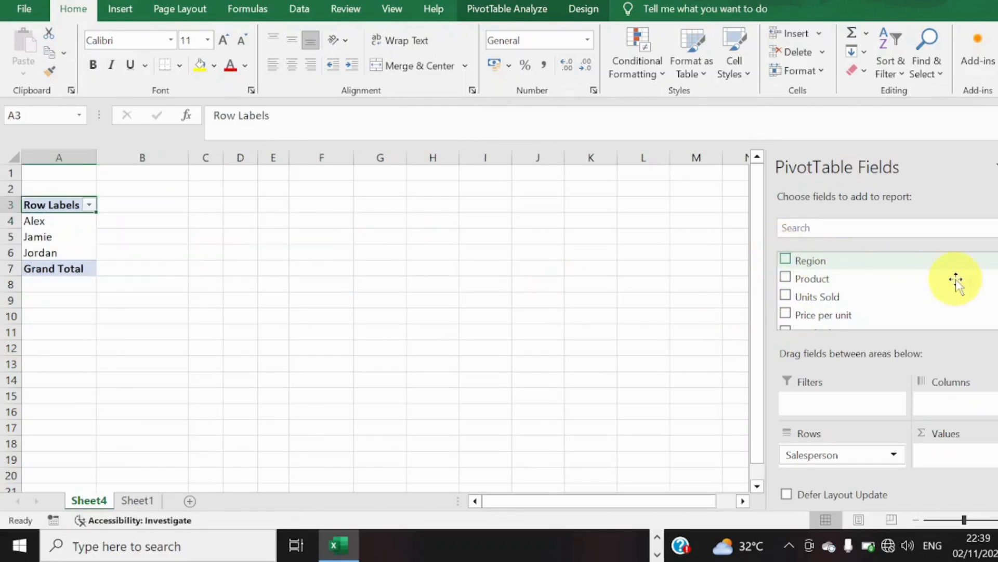
{"action": "scroll", "coordinate": [884, 291], "scroll_direction": "down", "scroll_amount": 1}
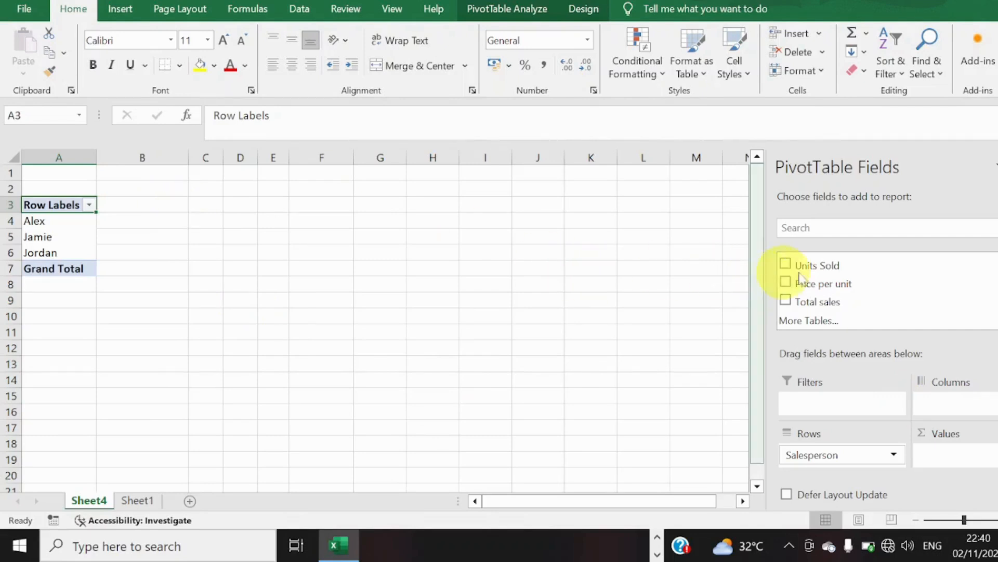
{"action": "scroll", "coordinate": [822, 288], "scroll_direction": "up", "scroll_amount": 2}
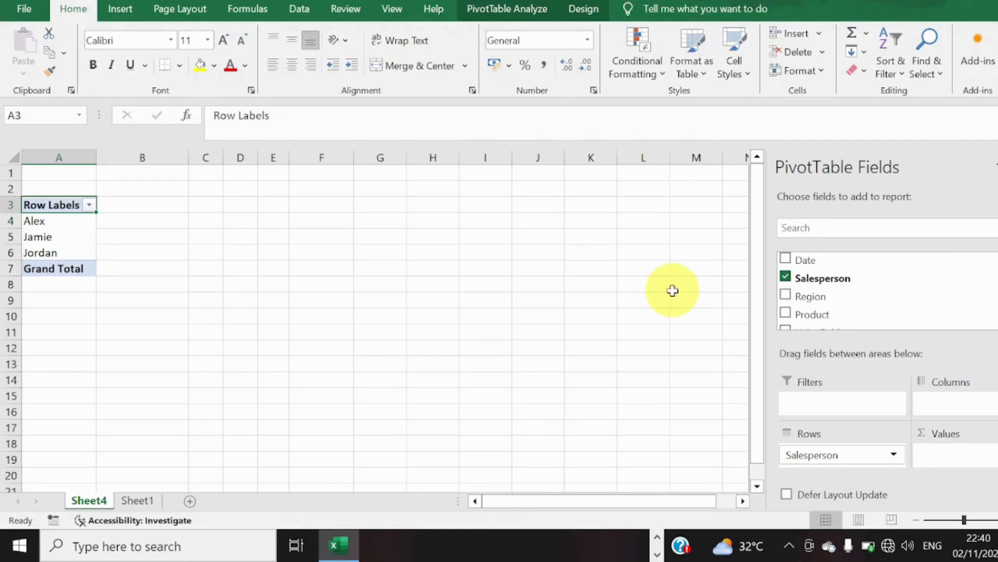
- Place the Region field in the pivot table's Columns area and add Total sales as a summed value
{"action": "left_click", "coordinate": [786, 296]}
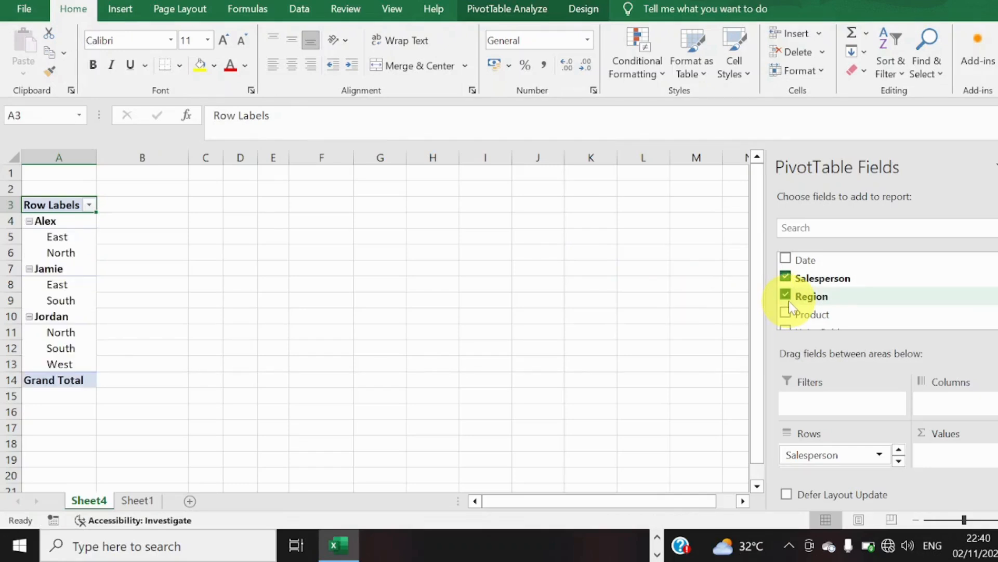
{"action": "left_click_drag", "start_coordinate": [789, 301], "coordinate": [970, 404]}
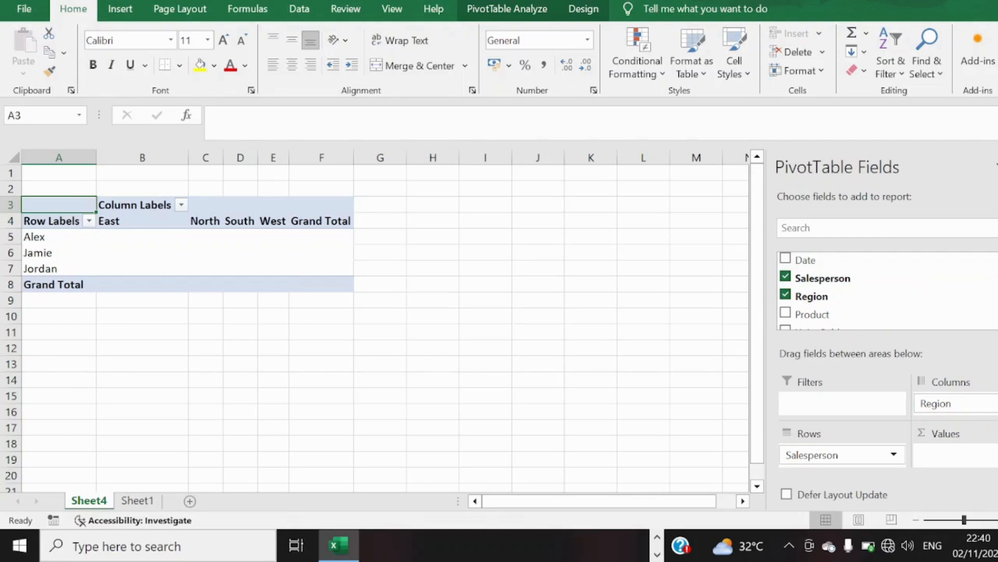
{"action": "scroll", "coordinate": [884, 291], "scroll_direction": "down", "scroll_amount": 3}
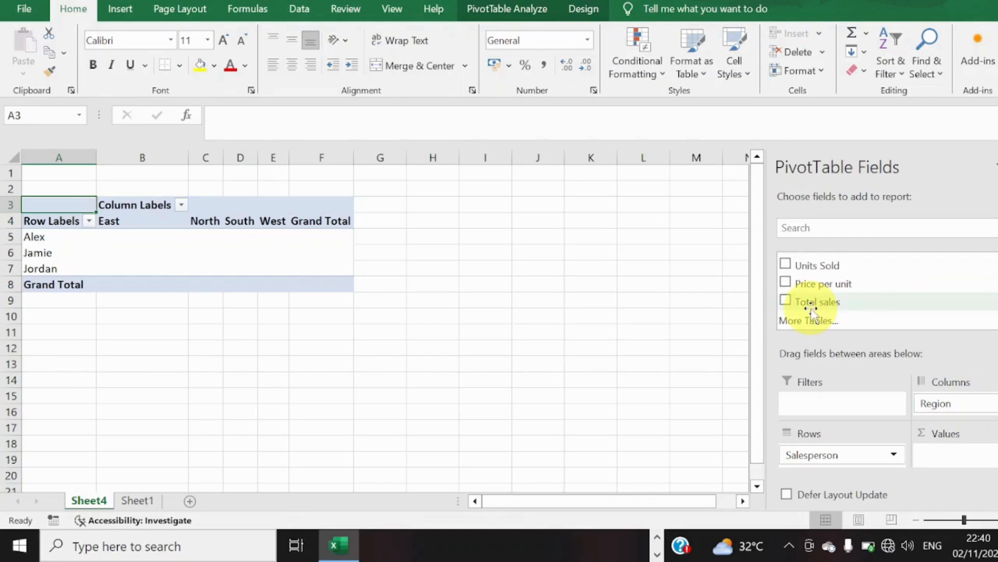
{"action": "left_click", "coordinate": [786, 301]}
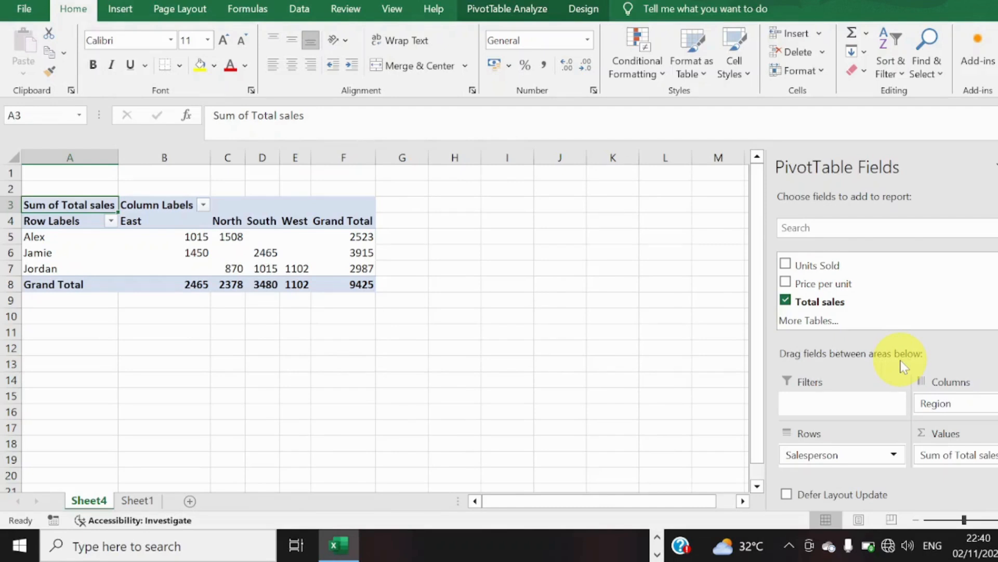
{"action": "left_click", "coordinate": [58, 240]}
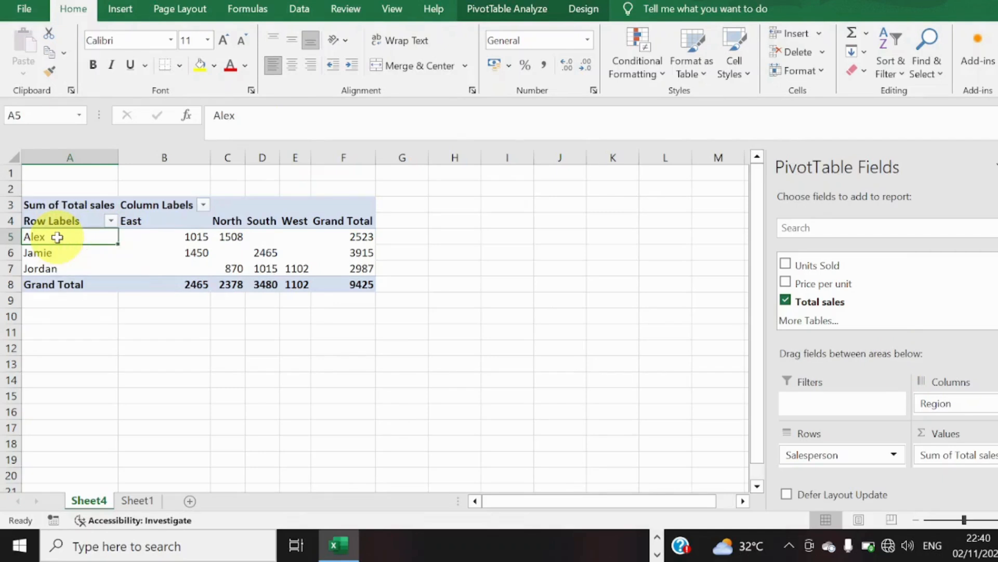
{"action": "double_click", "coordinate": [58, 241]}
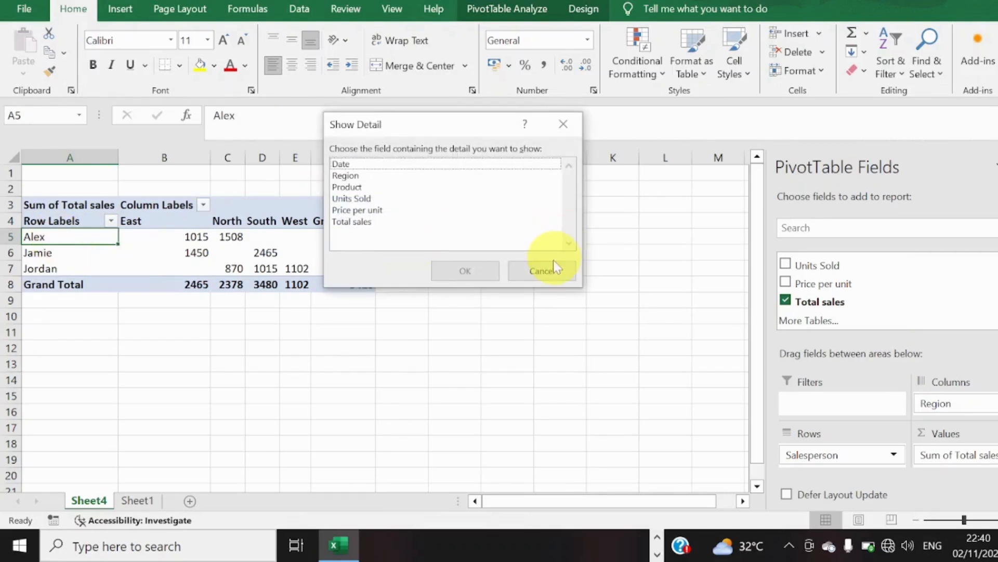
{"action": "left_click", "coordinate": [550, 274]}
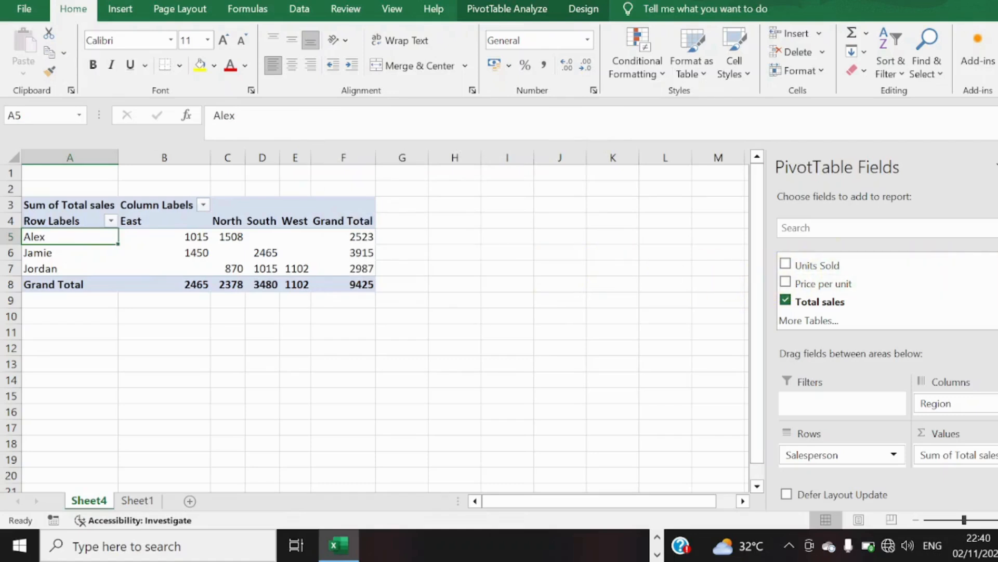
- Add the Date field to the pivot table's rows to break each salesperson's total sales down by month
{"action": "scroll", "coordinate": [811, 291], "scroll_direction": "up", "scroll_amount": 2}
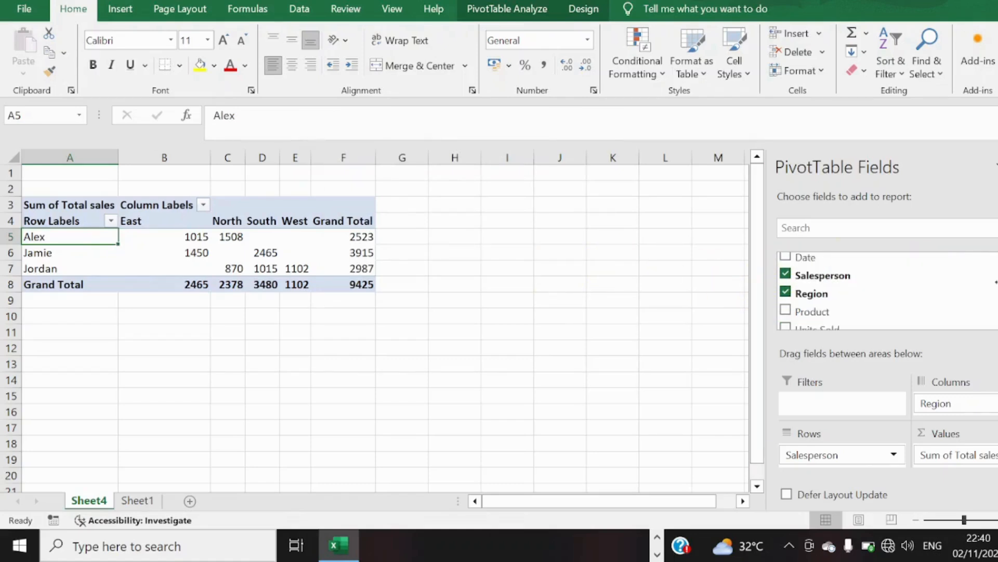
{"action": "left_click", "coordinate": [787, 260]}
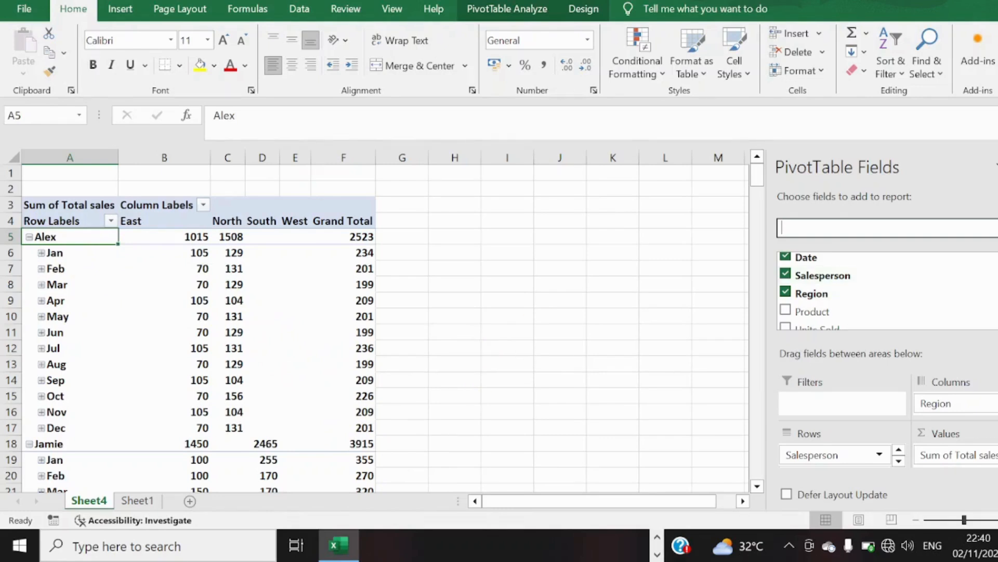
{"action": "scroll", "coordinate": [884, 291], "scroll_direction": "down", "scroll_amount": 1}
{"action": "scroll", "coordinate": [884, 291], "scroll_direction": "down", "scroll_amount": 1}
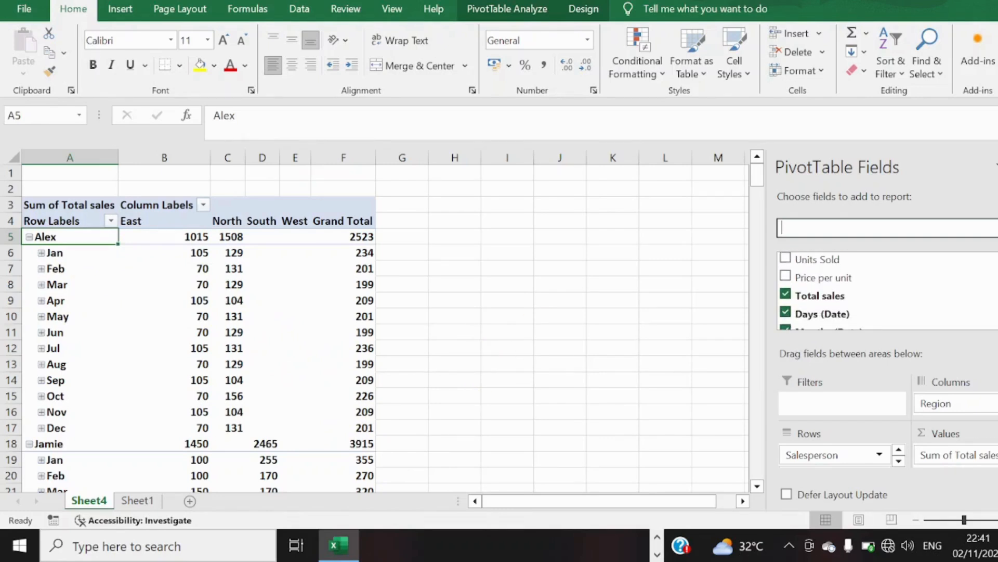
{"action": "left_click", "coordinate": [295, 252]}
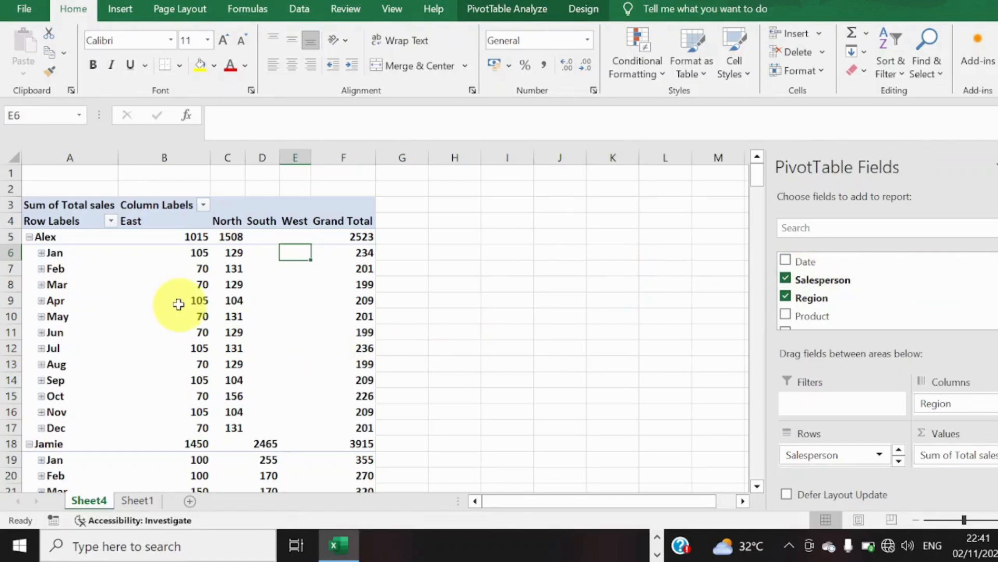
- Collapse the monthly rows under the first salesperson and try to collapse those under the second
{"action": "left_click", "coordinate": [29, 238]}
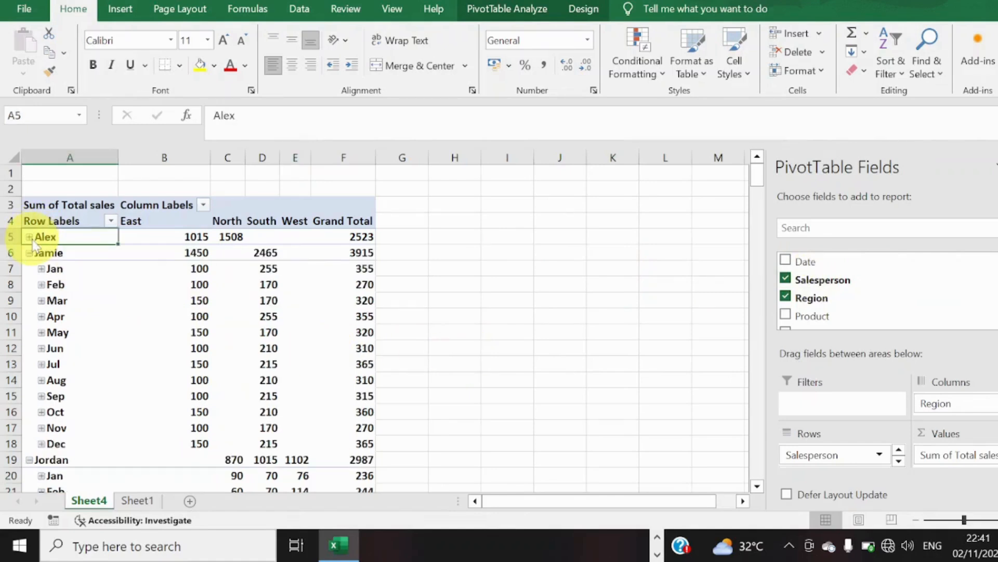
{"action": "left_click", "coordinate": [29, 237]}
{"action": "left_click", "coordinate": [29, 237]}
{"action": "left_click", "coordinate": [27, 254]}
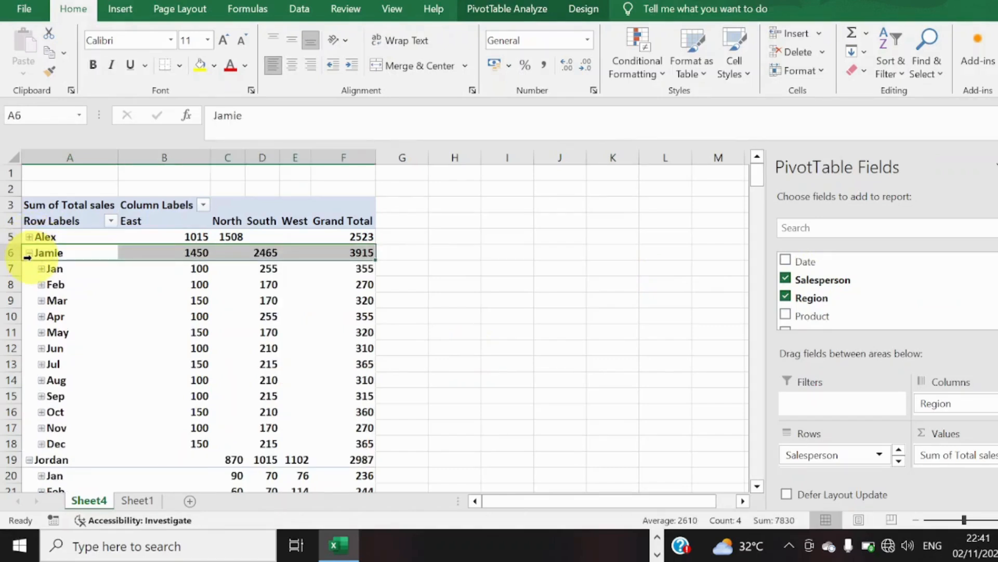
{"action": "left_click", "coordinate": [561, 295]}
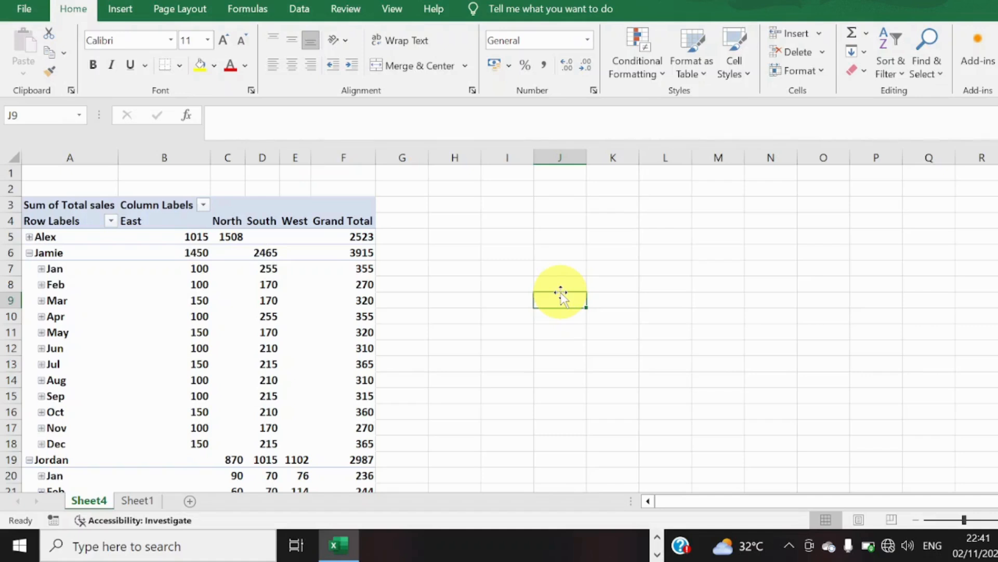
{"action": "left_click", "coordinate": [334, 319]}
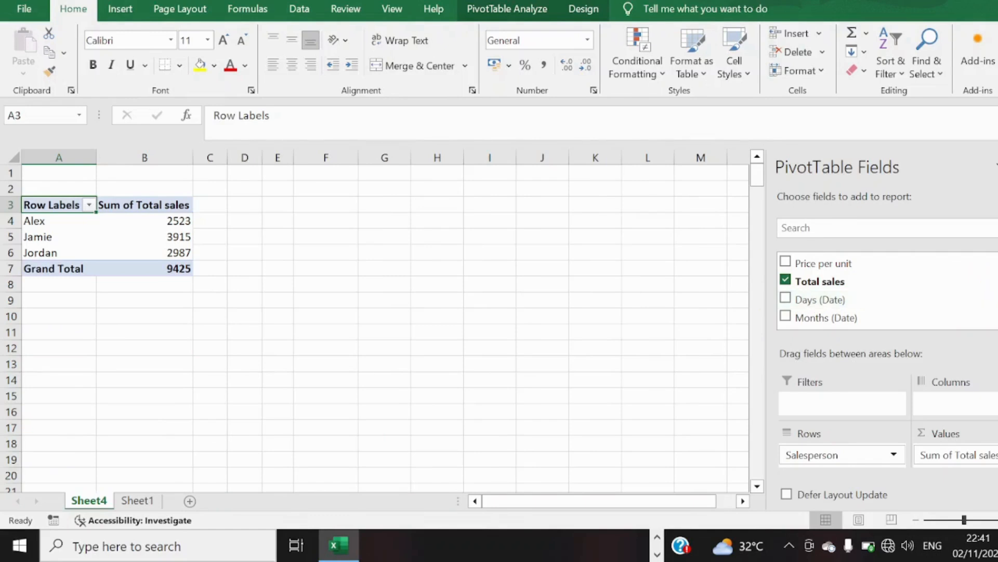
- Break the salesperson totals down by Region across the columns and add Total sales a second time as a value field
{"action": "scroll", "coordinate": [887, 291], "scroll_direction": "up", "scroll_amount": 3}
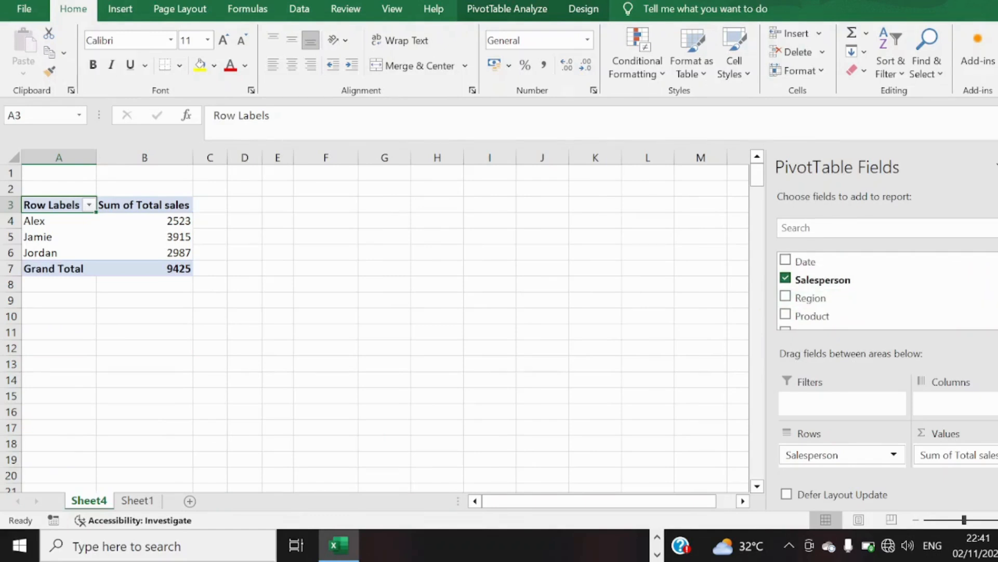
{"action": "left_click", "coordinate": [786, 304]}
{"action": "left_click_drag", "start_coordinate": [786, 304], "coordinate": [980, 403]}
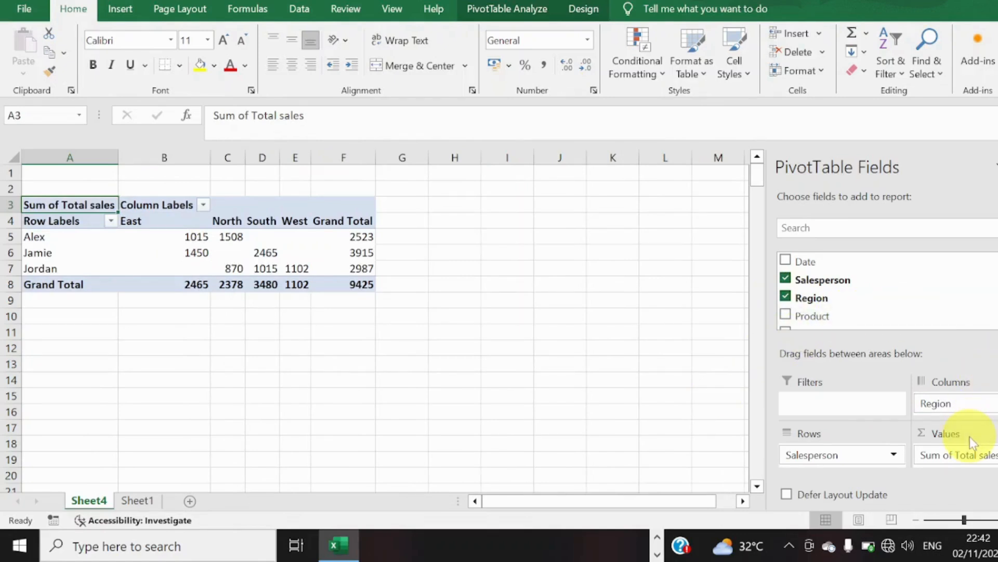
{"action": "scroll", "coordinate": [843, 263], "scroll_direction": "down", "scroll_amount": 2}
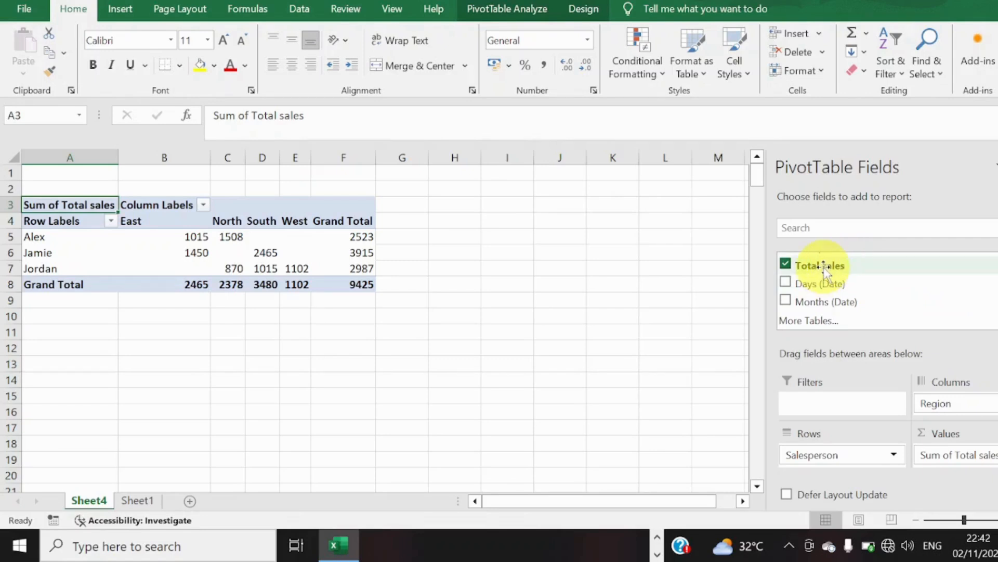
{"action": "left_click_drag", "start_coordinate": [820, 265], "coordinate": [965, 459]}
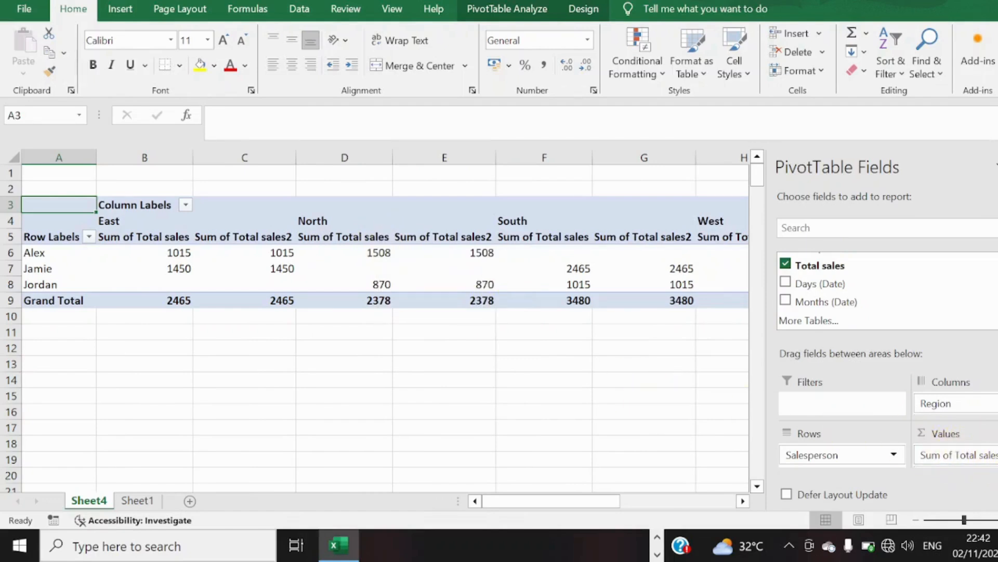
- Change the second Total sales value field's calculation to Average
{"action": "scroll", "coordinate": [955, 455], "scroll_direction": "down", "scroll_amount": 1}
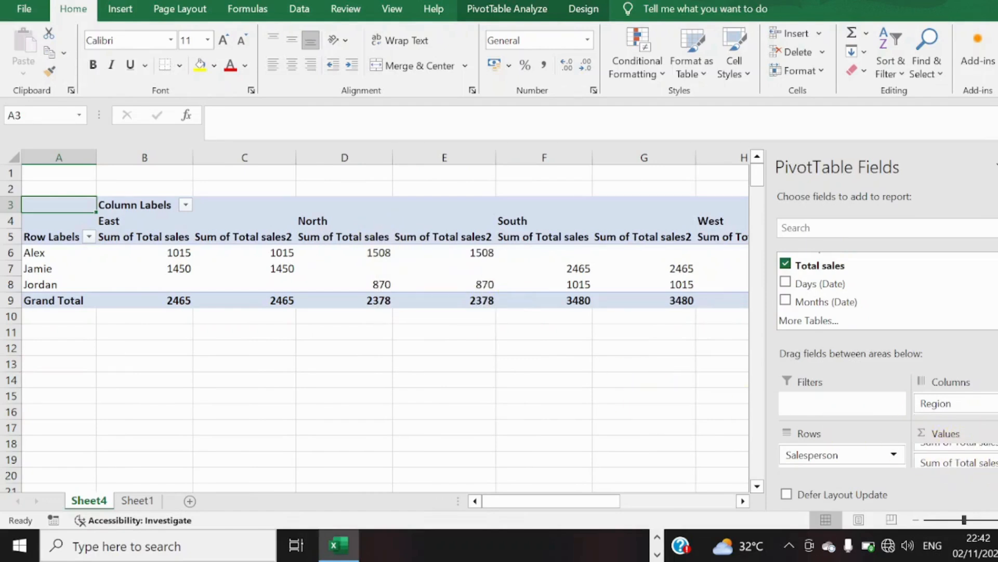
{"action": "left_click", "coordinate": [956, 465]}
{"action": "left_click", "coordinate": [955, 464]}
{"action": "left_click", "coordinate": [995, 461]}
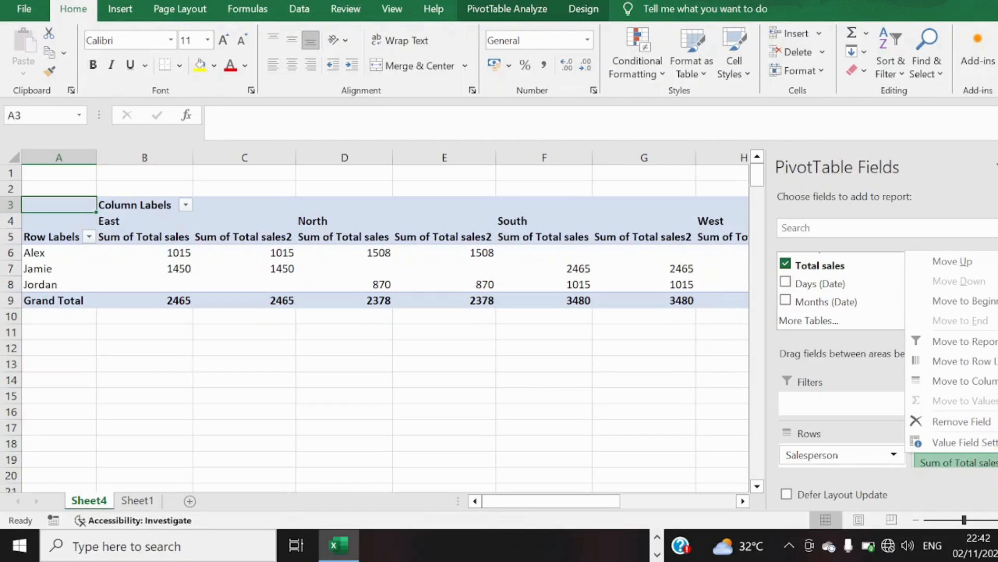
{"action": "left_click", "coordinate": [985, 449]}
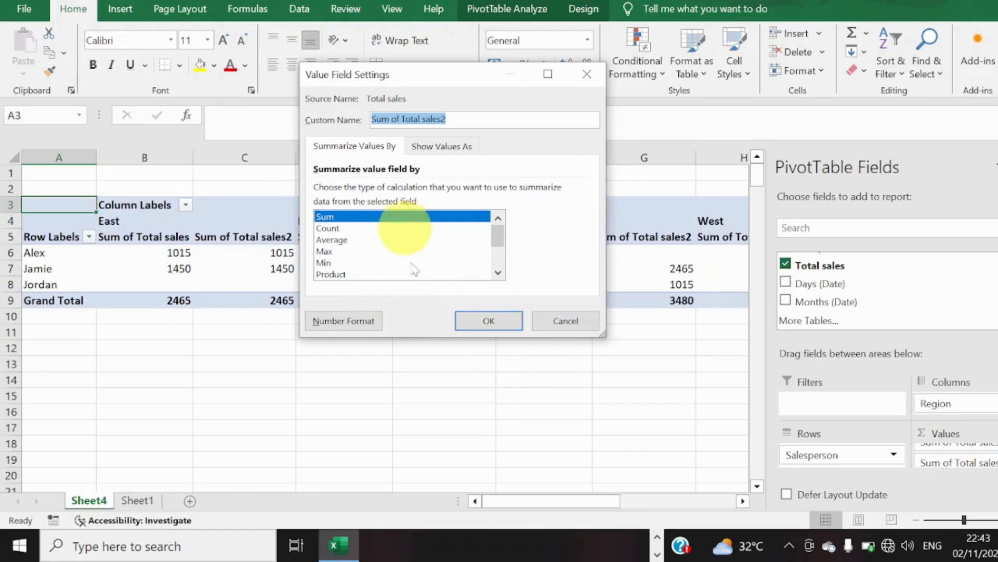
{"action": "left_click", "coordinate": [446, 146]}
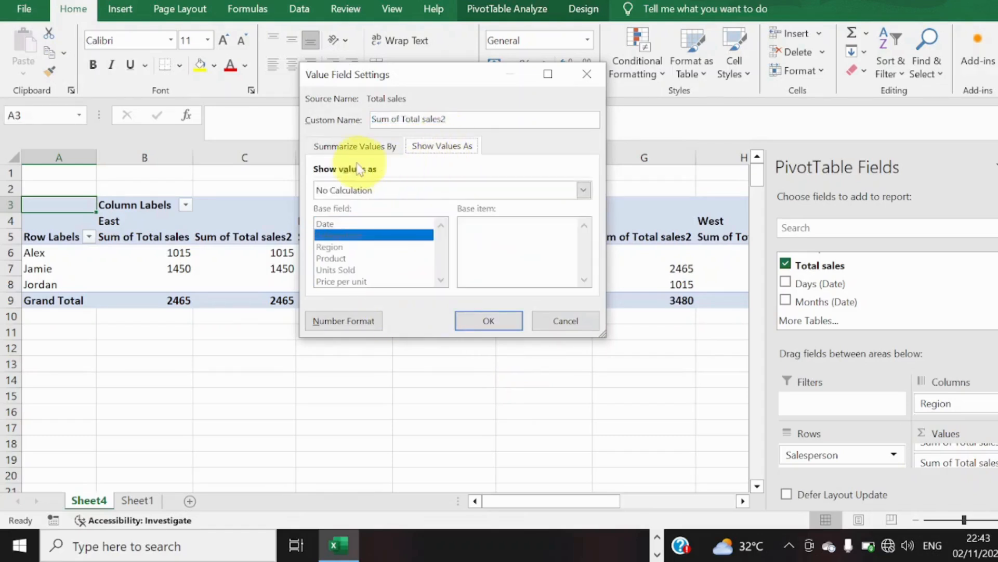
{"action": "left_click", "coordinate": [347, 147]}
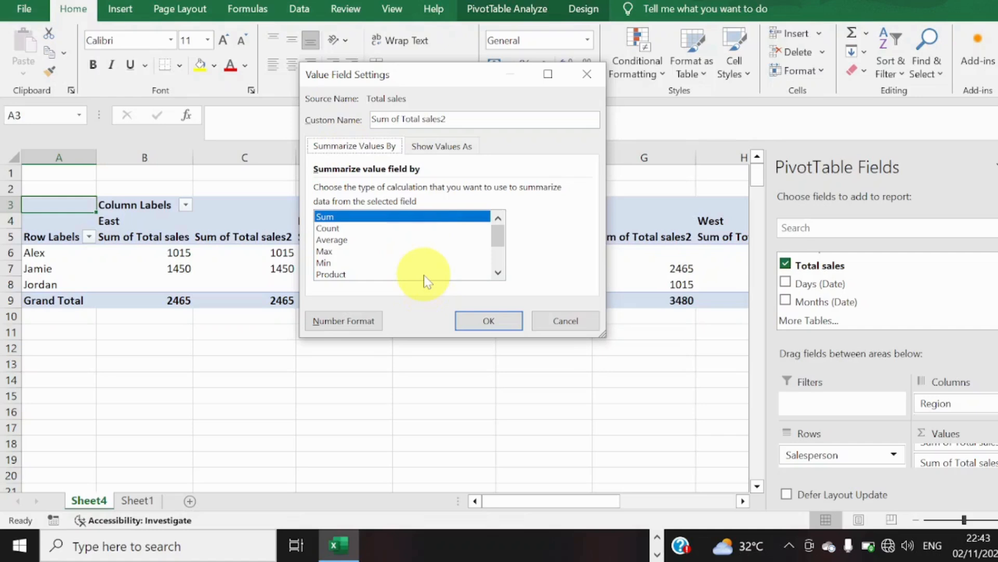
{"action": "left_click", "coordinate": [413, 240]}
{"action": "left_click", "coordinate": [486, 322]}
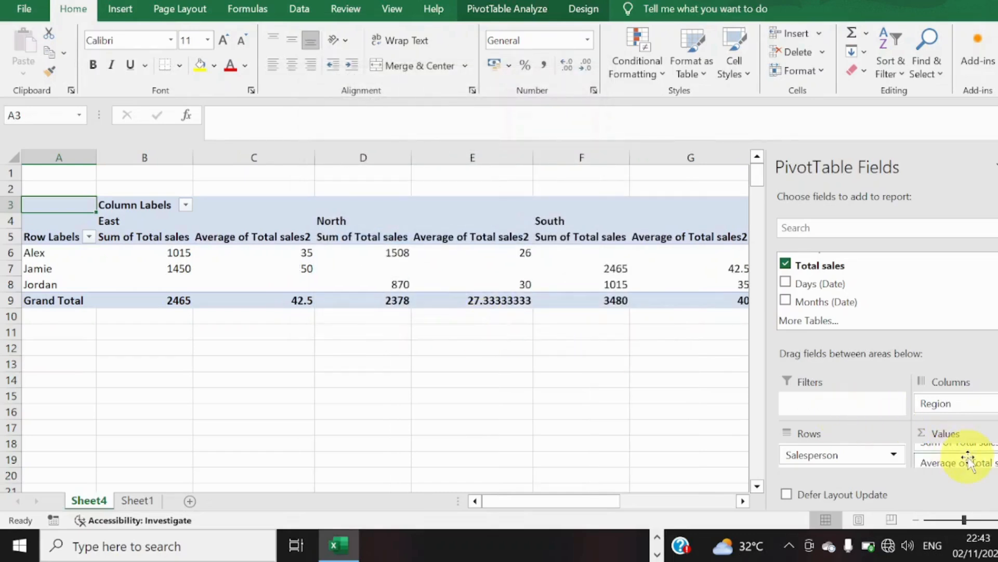
{"action": "left_click_drag", "start_coordinate": [966, 461], "coordinate": [484, 361]}
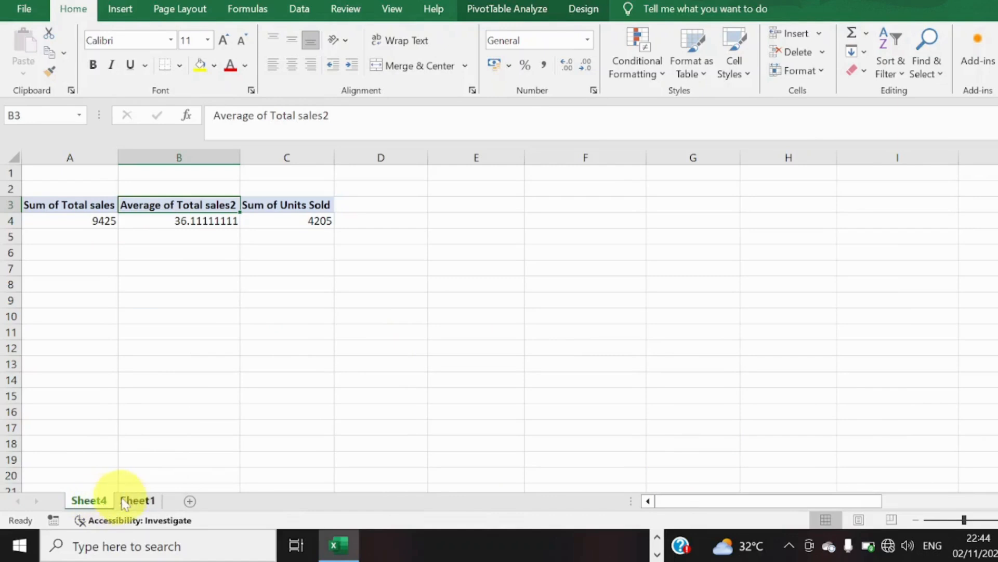
{"action": "left_click", "coordinate": [139, 489]}
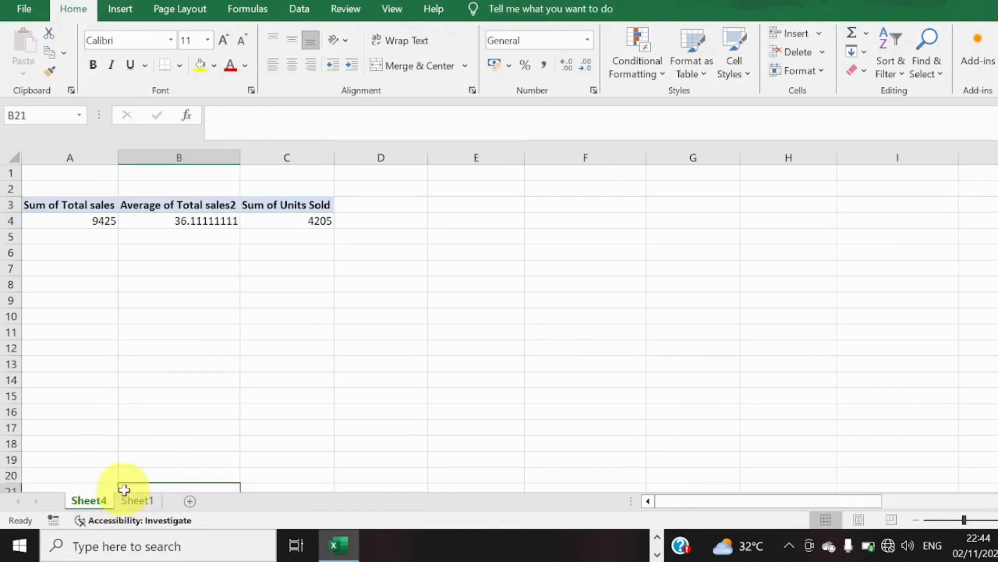
{"action": "left_click", "coordinate": [67, 214]}
{"action": "left_click", "coordinate": [66, 194]}
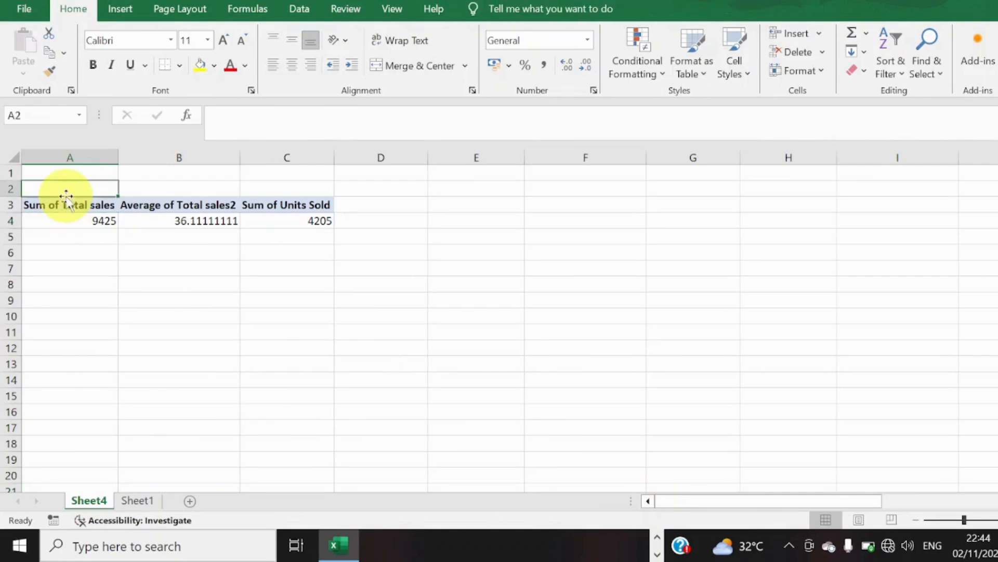
{"action": "left_click", "coordinate": [66, 206]}
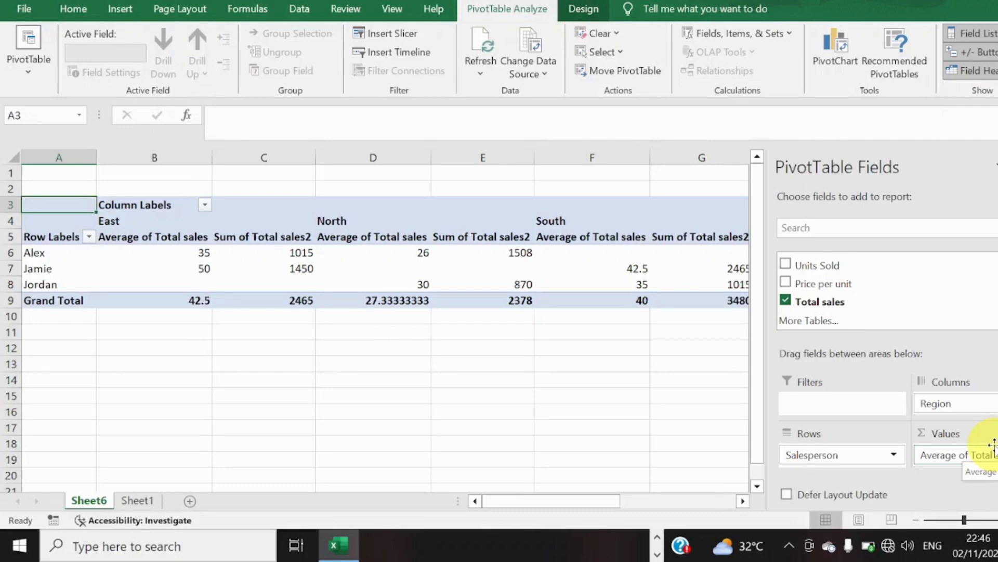
- Summarise the averaged Total sales value field by Product instead
{"action": "left_click", "coordinate": [992, 452]}
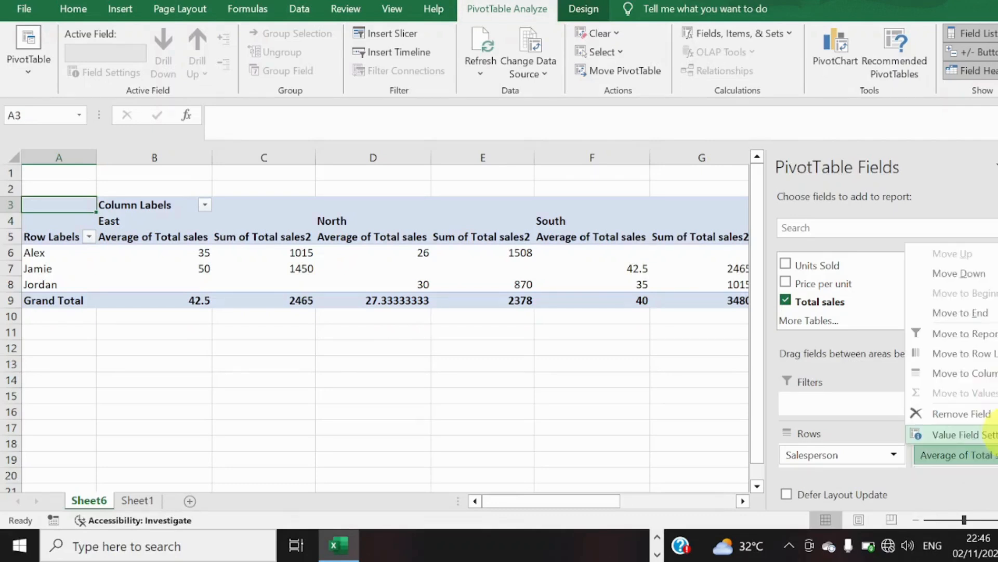
{"action": "left_click", "coordinate": [967, 434]}
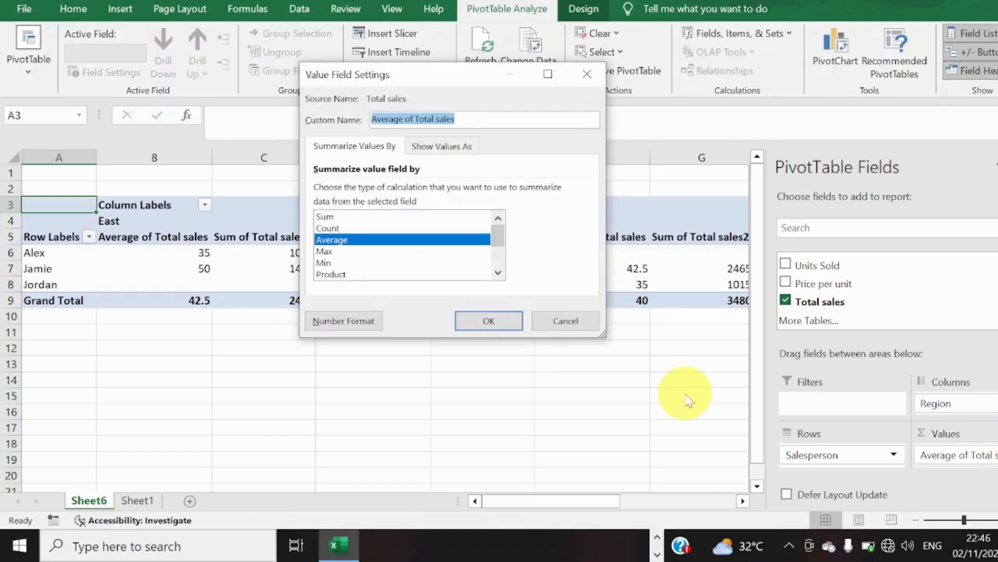
{"action": "left_click", "coordinate": [498, 274]}
{"action": "left_click", "coordinate": [498, 275]}
{"action": "left_click", "coordinate": [499, 275]}
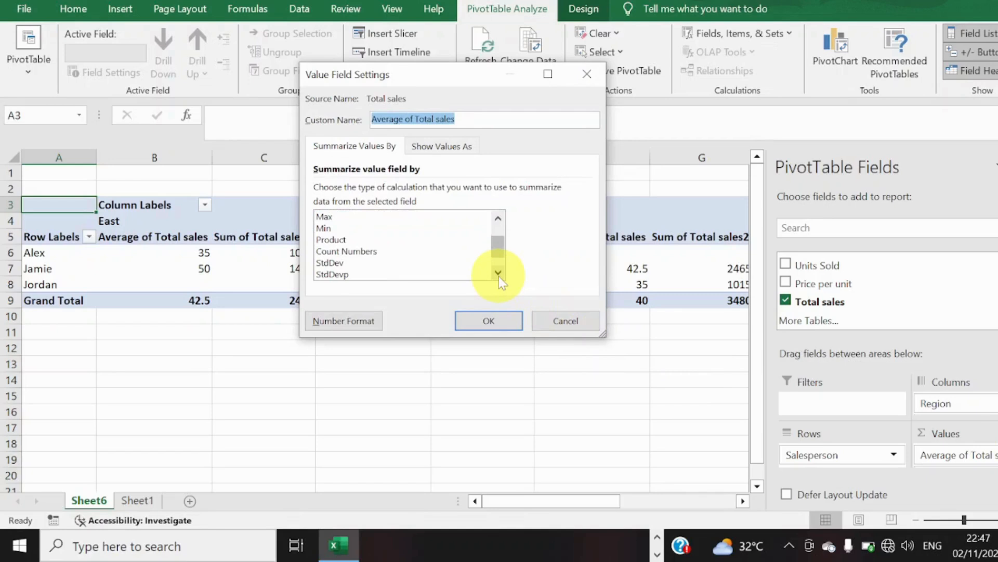
{"action": "left_click", "coordinate": [420, 239]}
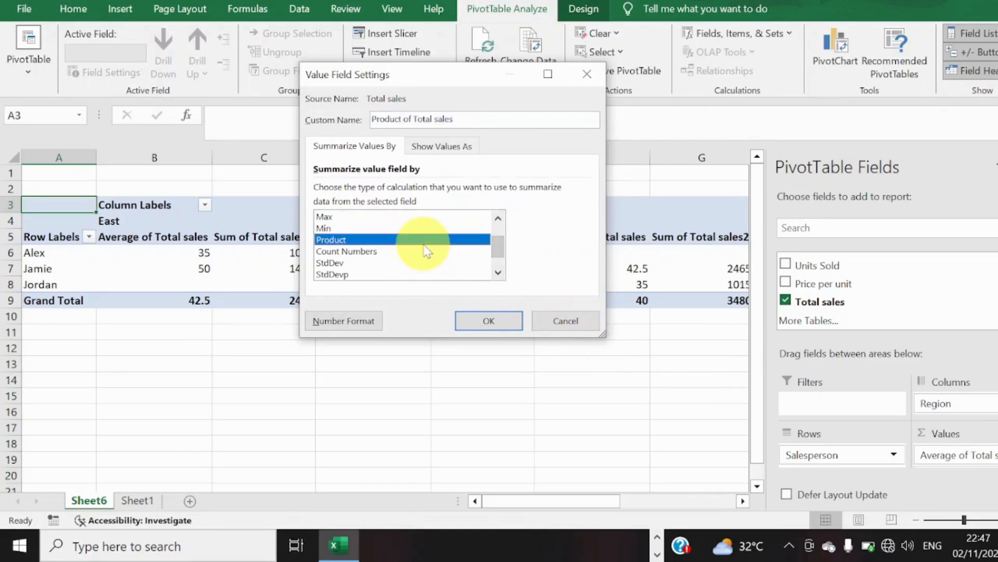
{"action": "left_click", "coordinate": [470, 320]}
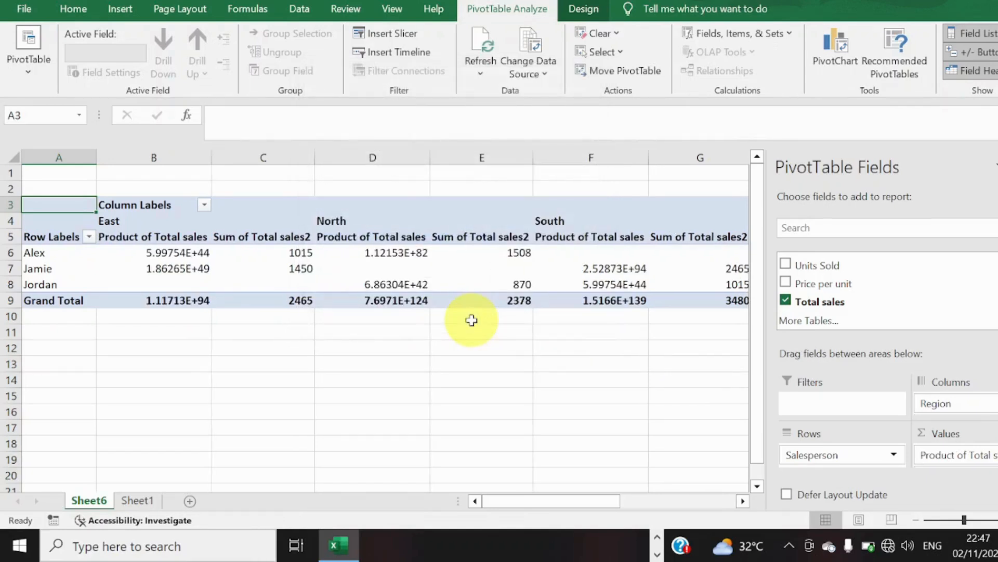